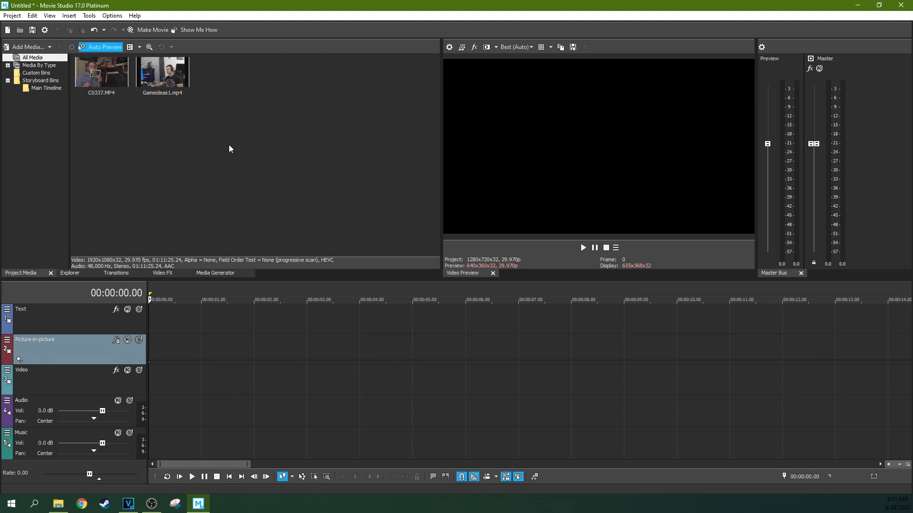
Delete the empty Picture-in-picture track and drag C0337.MP4 from Project Media onto the Video track
left_click(213, 329)
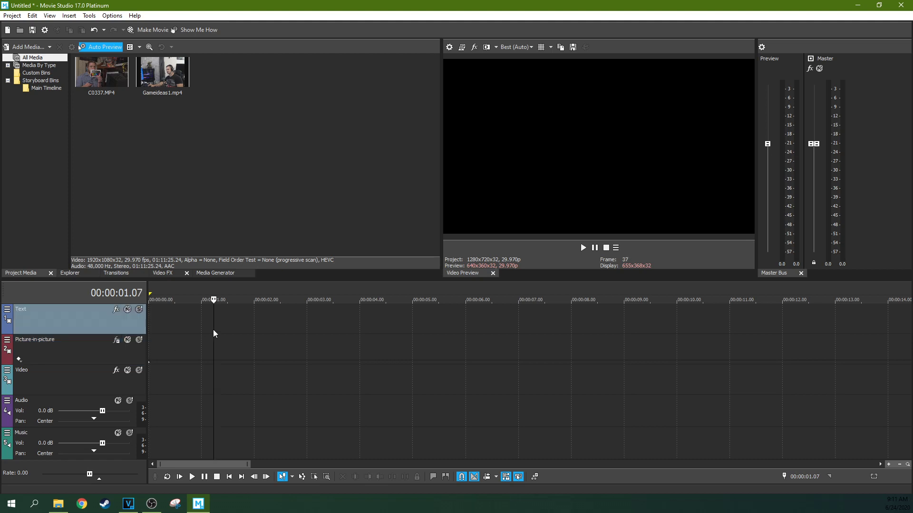
left_click(92, 358)
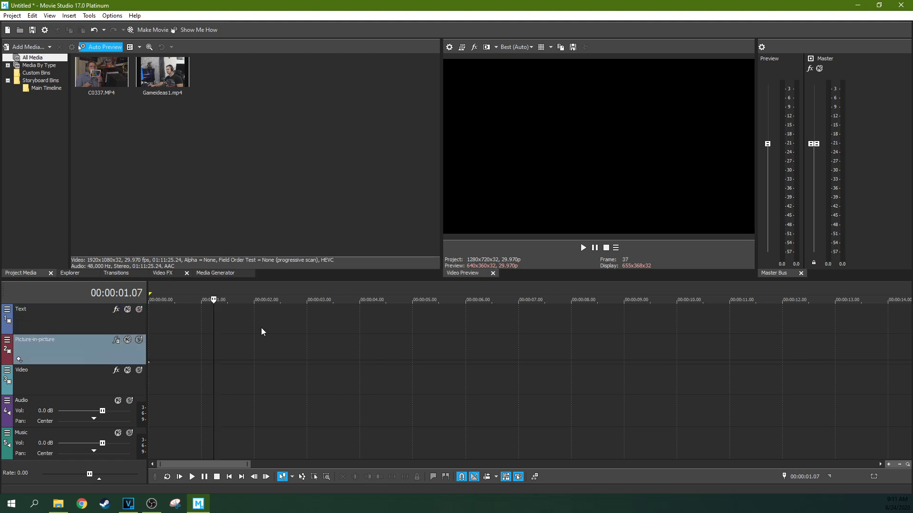
key("Delete")
left_click(63, 310)
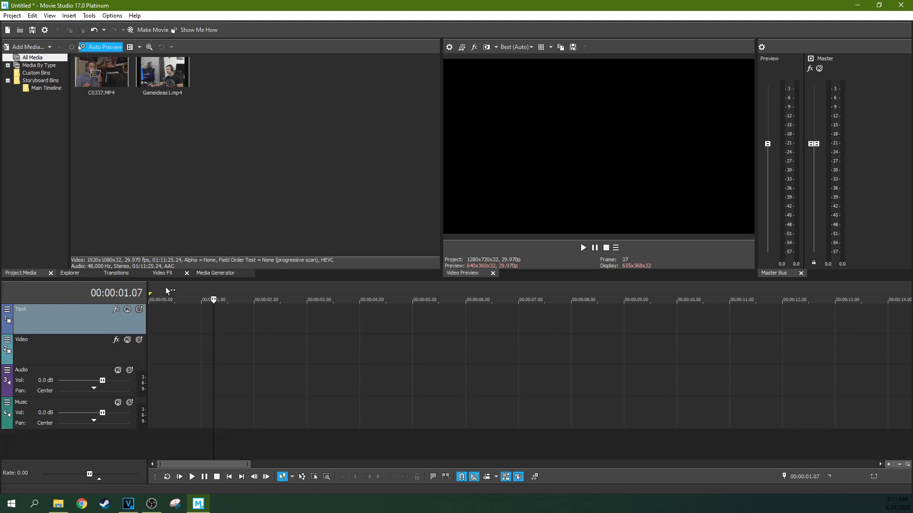
left_click_drag(95, 89, 155, 350)
Match the project settings to the 3840x2160 clip and add Gameideas1.mp4 to the timeline
left_click(509, 197)
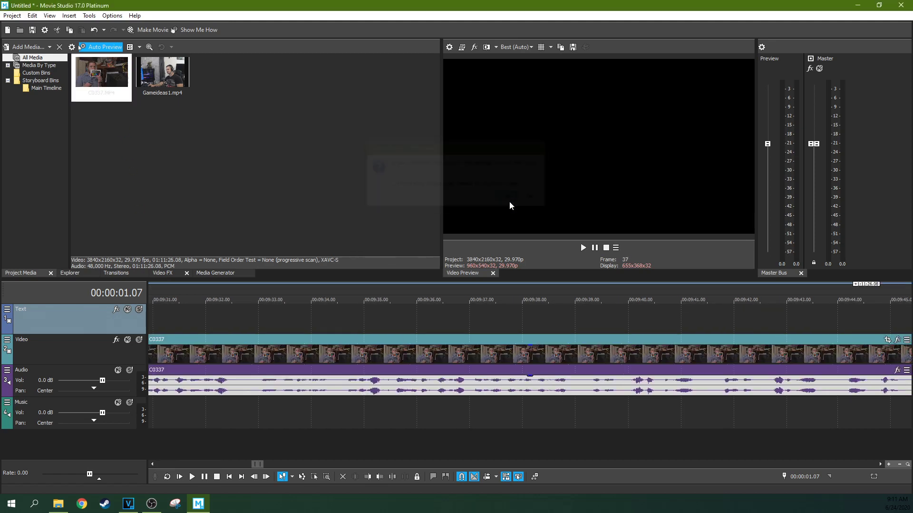
scroll(285, 332, "down", 10)
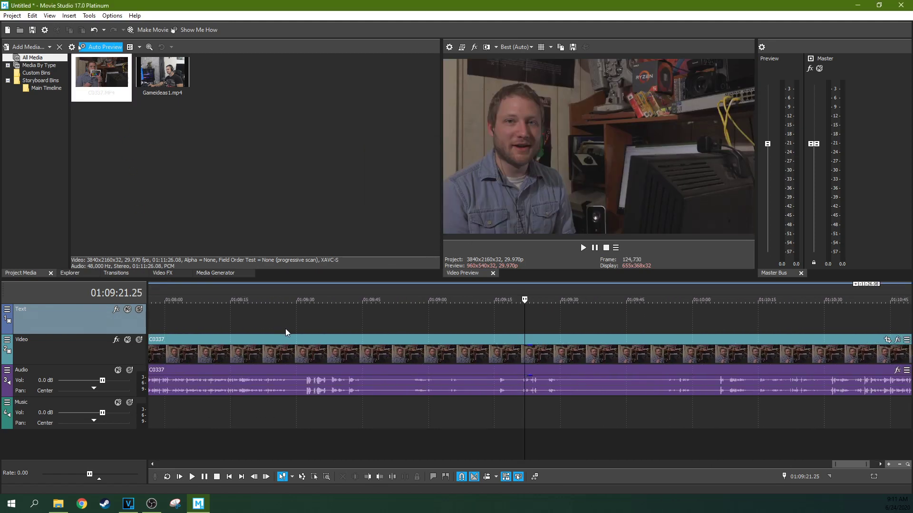
scroll(199, 343, "down", 3)
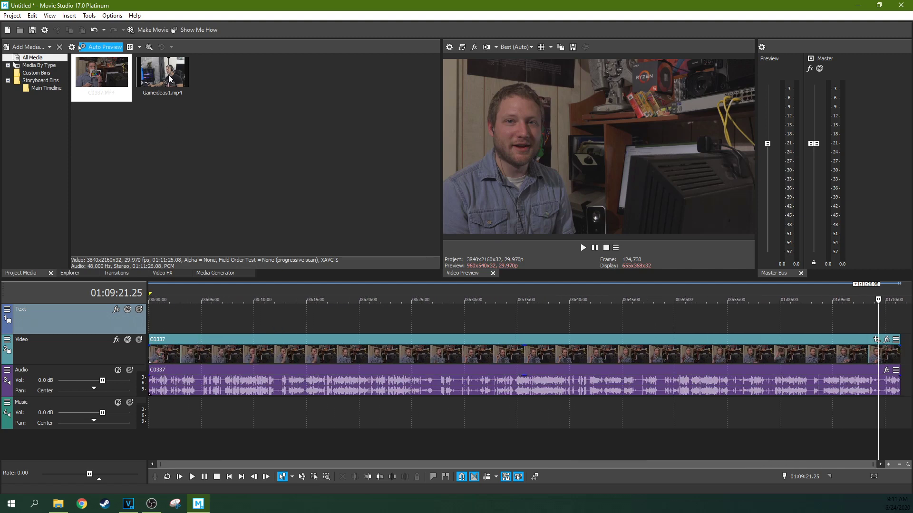
left_click_drag(168, 75, 191, 341)
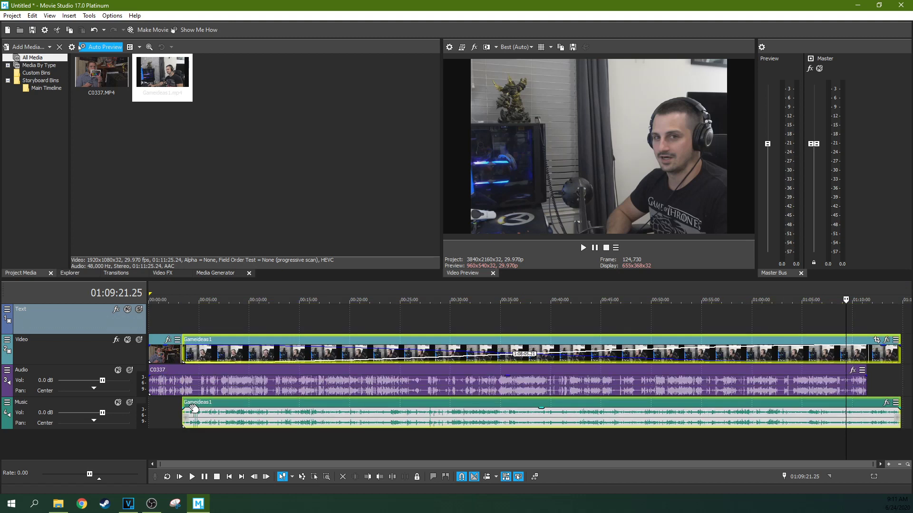
Put Gameideas1 above C0337 and shift the clips so both interviews start together
left_click(220, 343)
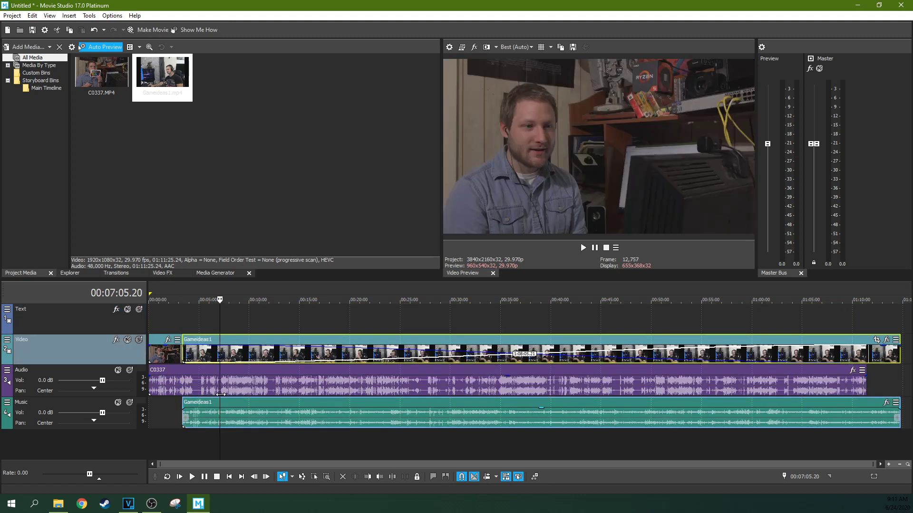
mouse_move(232, 344)
left_mouse_down()
mouse_move(232, 328)
mouse_move(243, 330)
left_mouse_up()
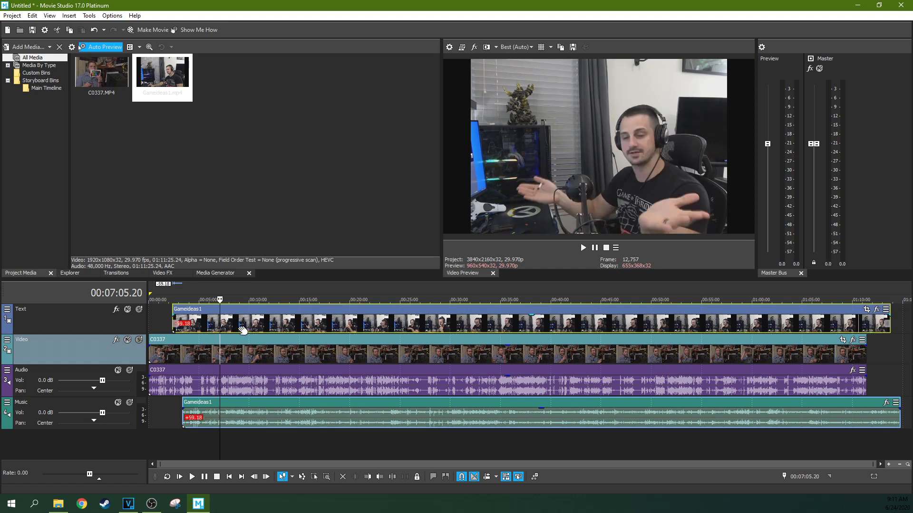
key("ctrl+z")
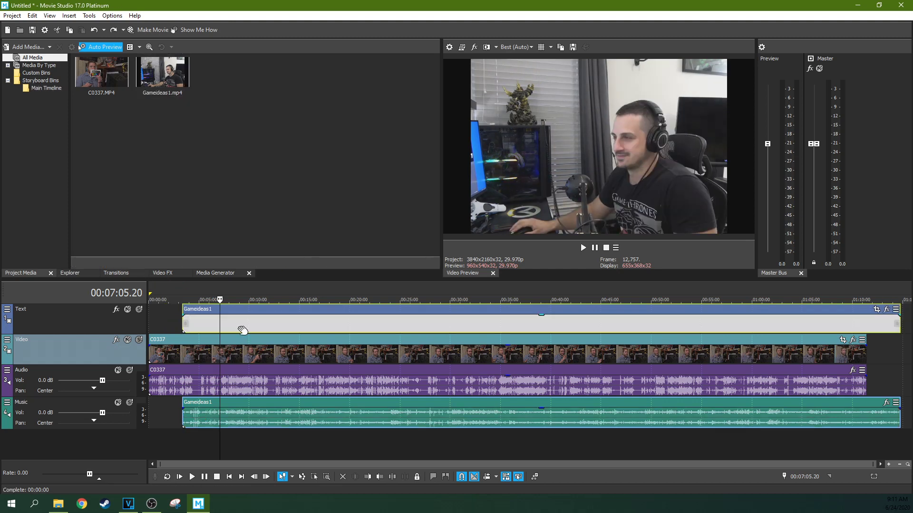
left_click(520, 419)
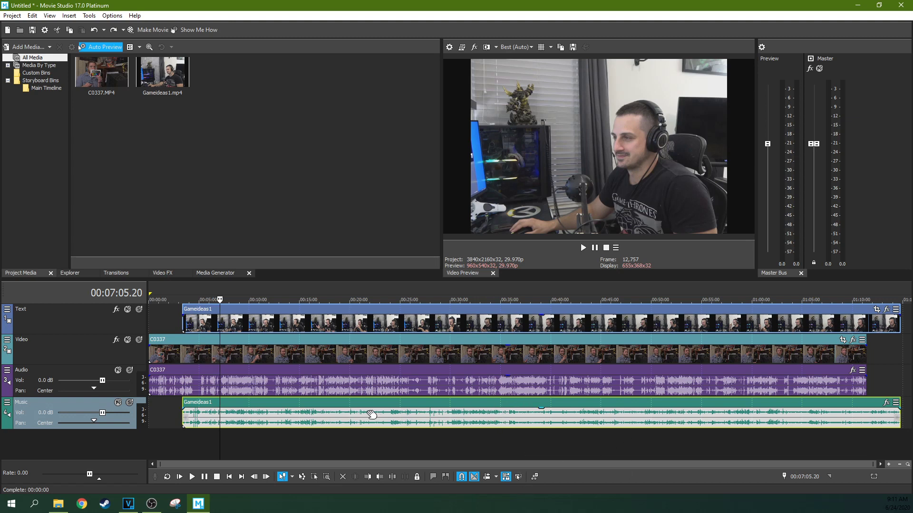
left_click_drag(287, 344, 299, 393)
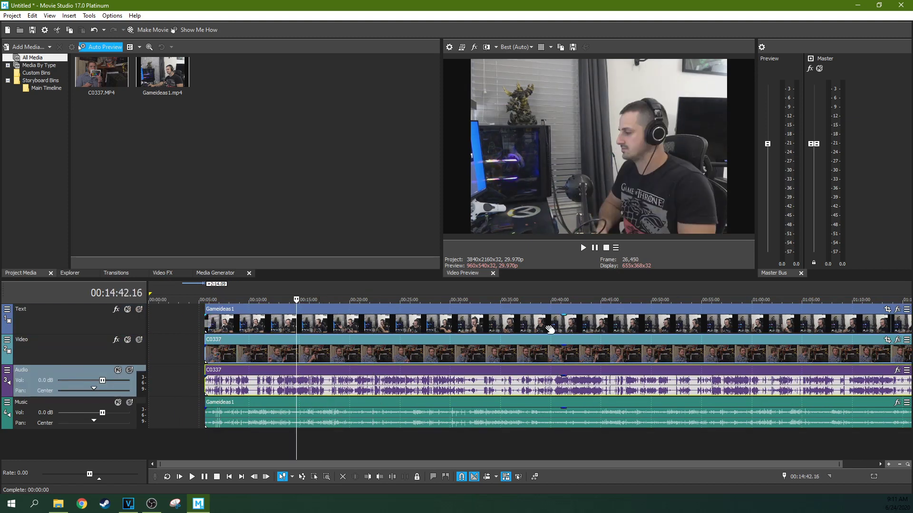
Adjust the Gameideas1 opacity level and locate the clap in the C0337 audio at 07:04.25
left_click(565, 320)
left_click_drag(565, 321, 566, 324)
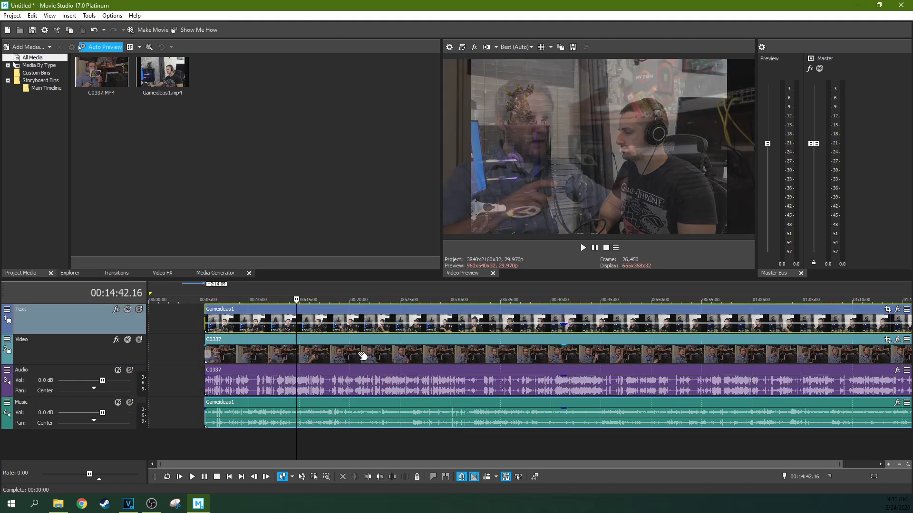
left_click(320, 358)
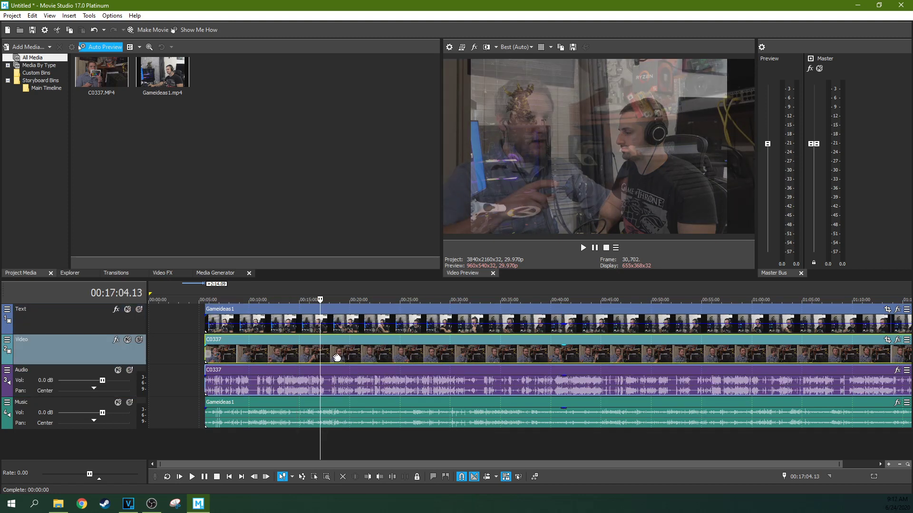
left_click(337, 359)
scroll(337, 359, "up", 5)
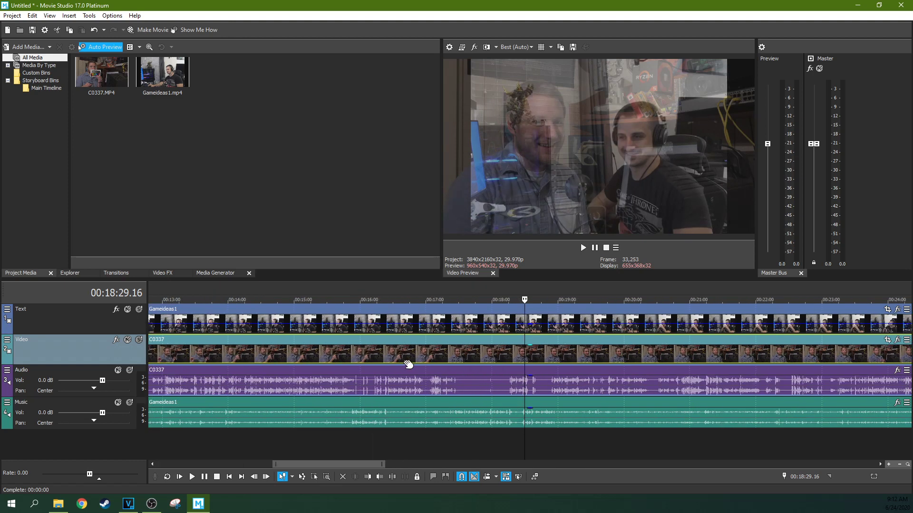
left_click(490, 354)
scroll(489, 354, "up", 5)
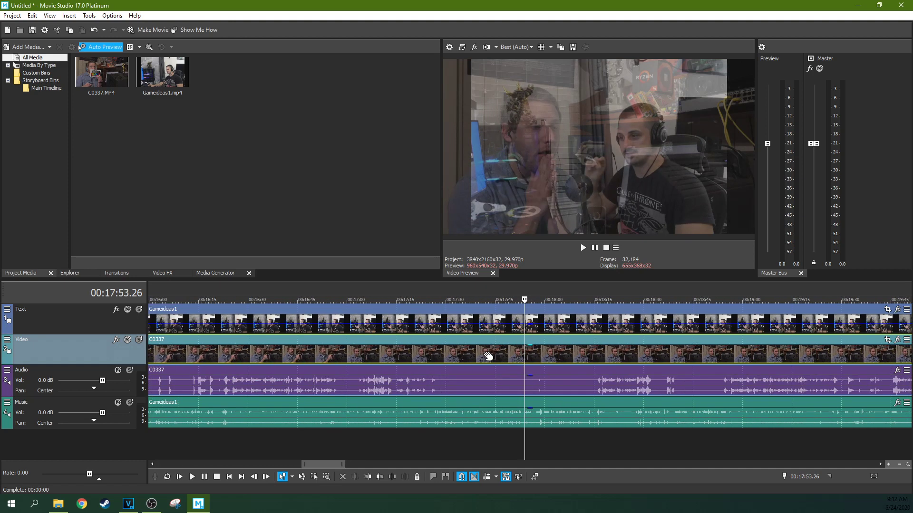
scroll(488, 356, "down", 10)
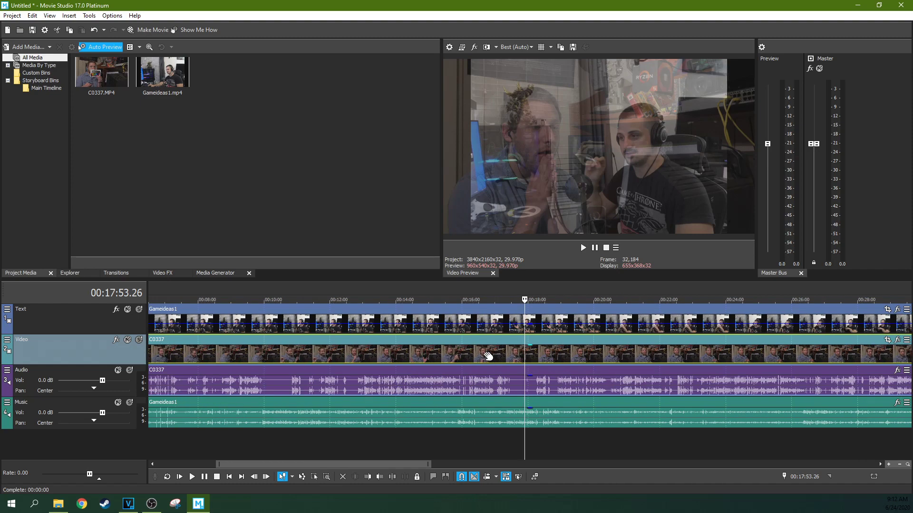
left_click(261, 392)
scroll(263, 392, "up", 8)
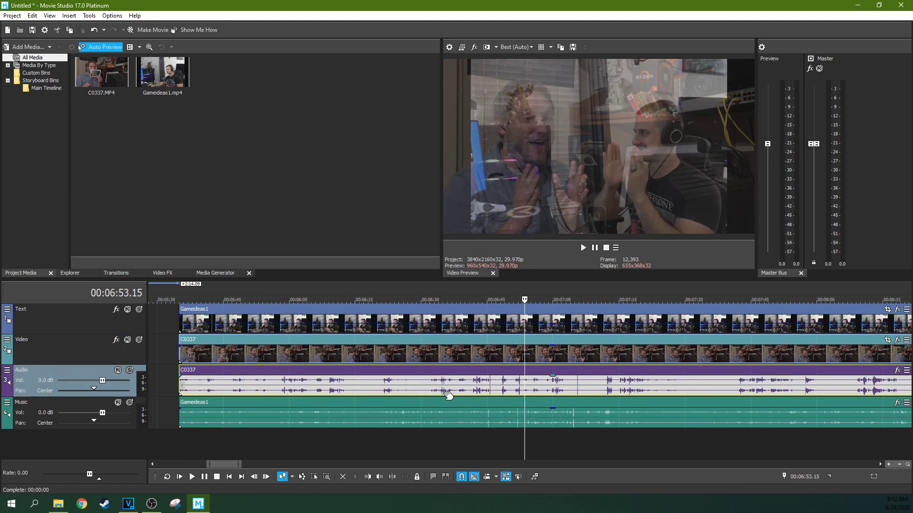
left_click(577, 395)
scroll(578, 397, "up", 5)
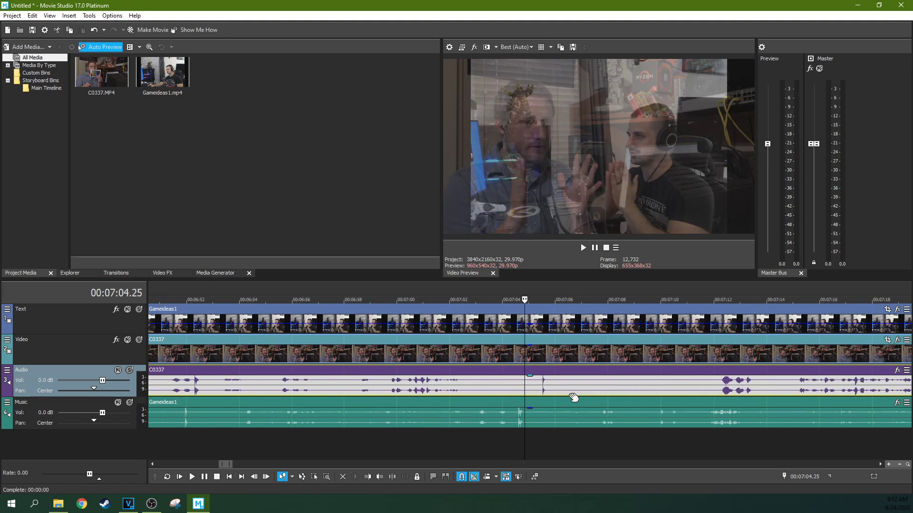
Zoom in and step frame by frame to match the Gameideas1 and C0337 clap spikes near 06:52
left_click(557, 402)
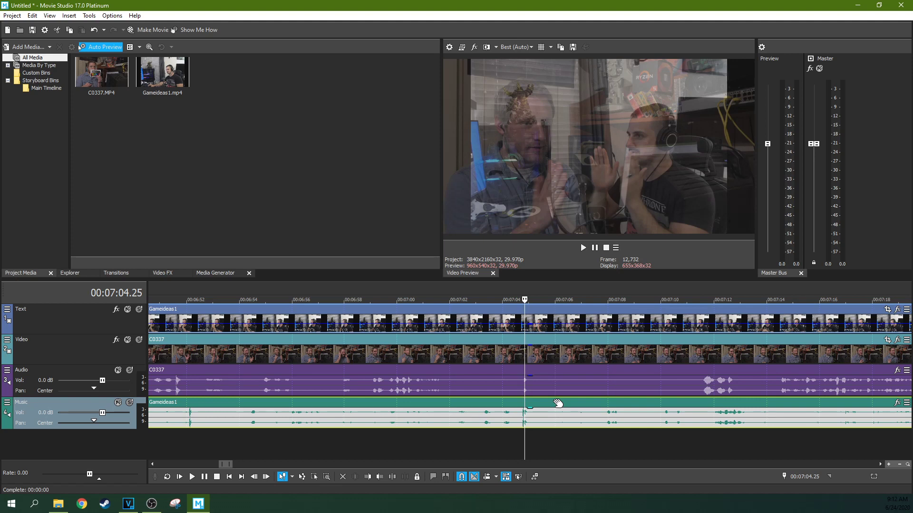
scroll(558, 403, "up", 10)
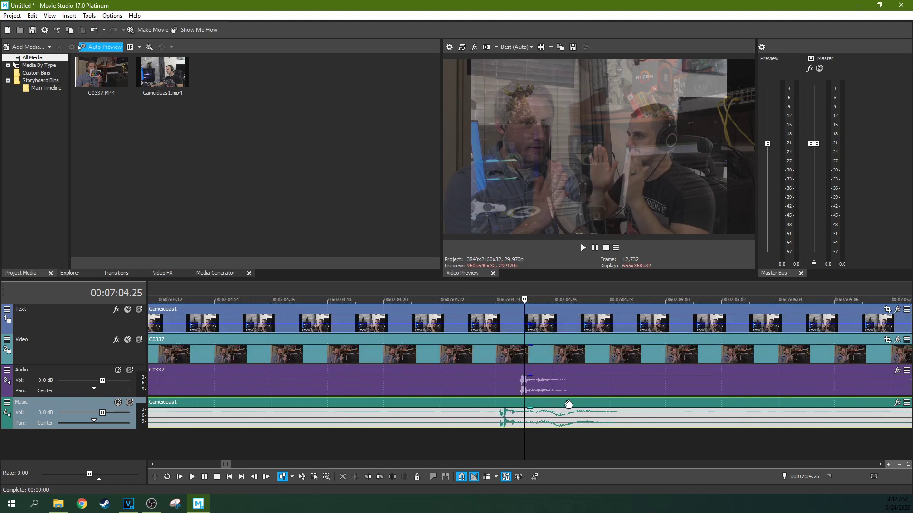
scroll(587, 403, "down", 8)
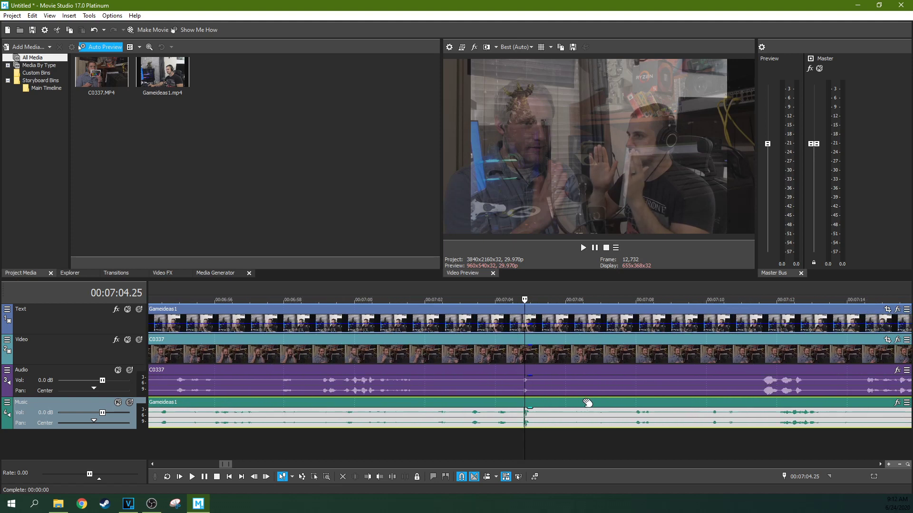
scroll(588, 403, "down", 3)
scroll(586, 404, "down", 3)
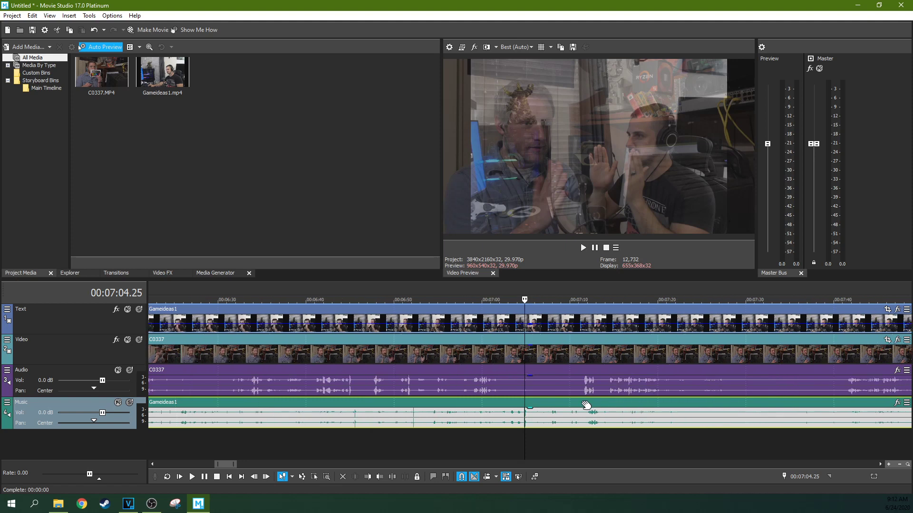
scroll(587, 404, "up", 3)
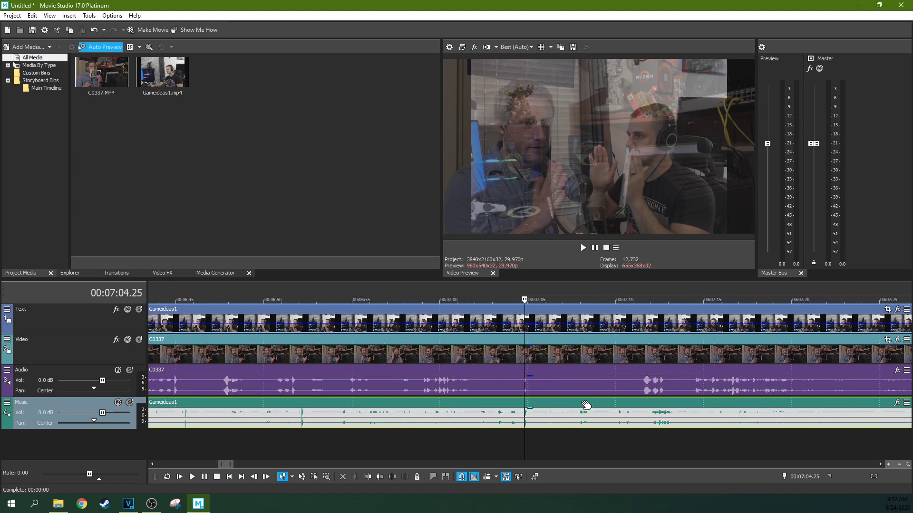
scroll(573, 394, "up", 15)
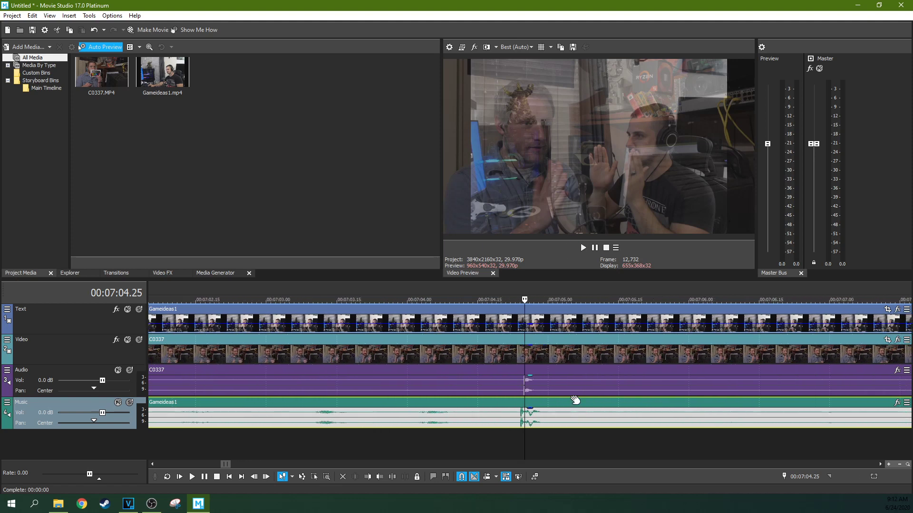
scroll(548, 386, "up", 3)
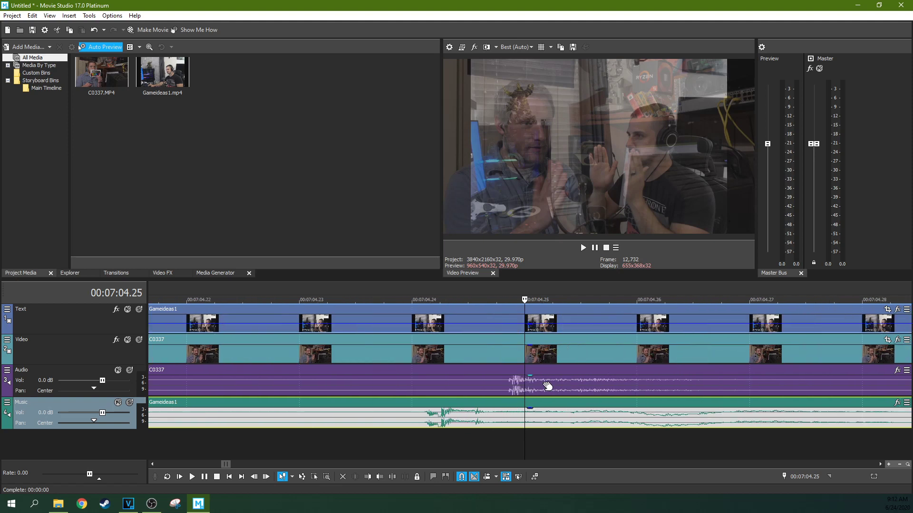
key("Left")
key("Left")
key("Right")
key("Right")
key("Right")
key("Right")
key("Right")
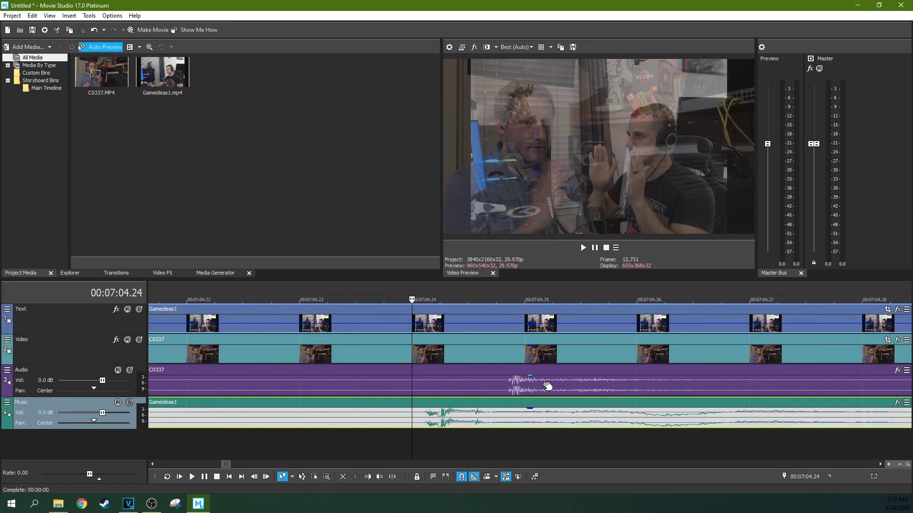
scroll(547, 386, "down", 12)
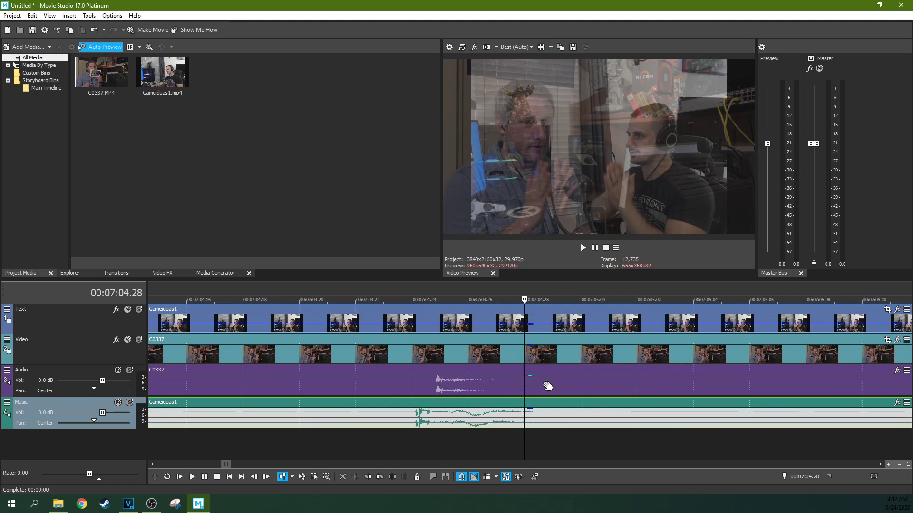
scroll(688, 392, "down", 6)
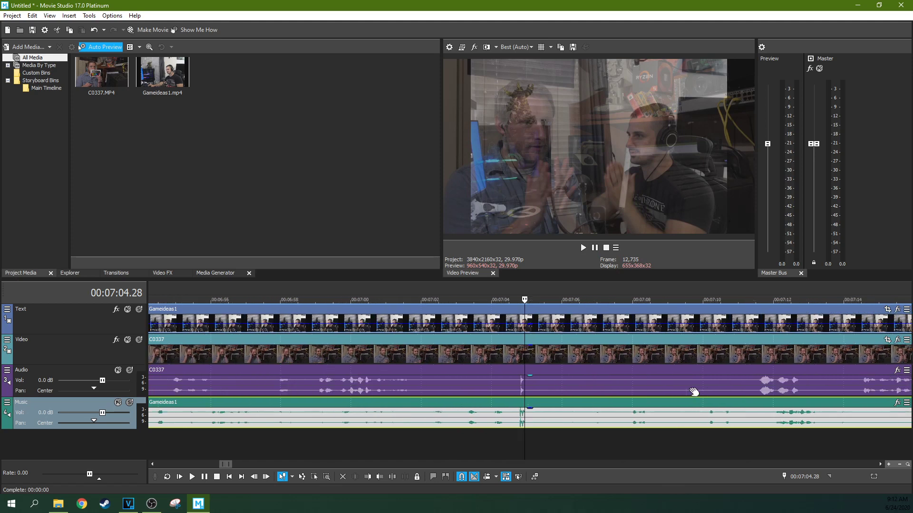
scroll(695, 397, "down", 6)
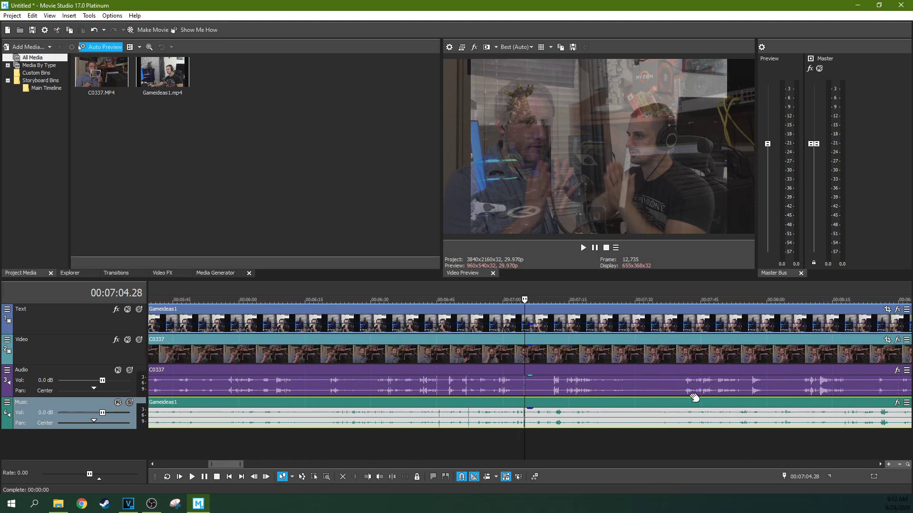
left_click(484, 402)
scroll(503, 409, "up", 10)
Play from 06:52 to check sync and compare the C0337 and Gameideas1 waveforms zoomed in
key("space")
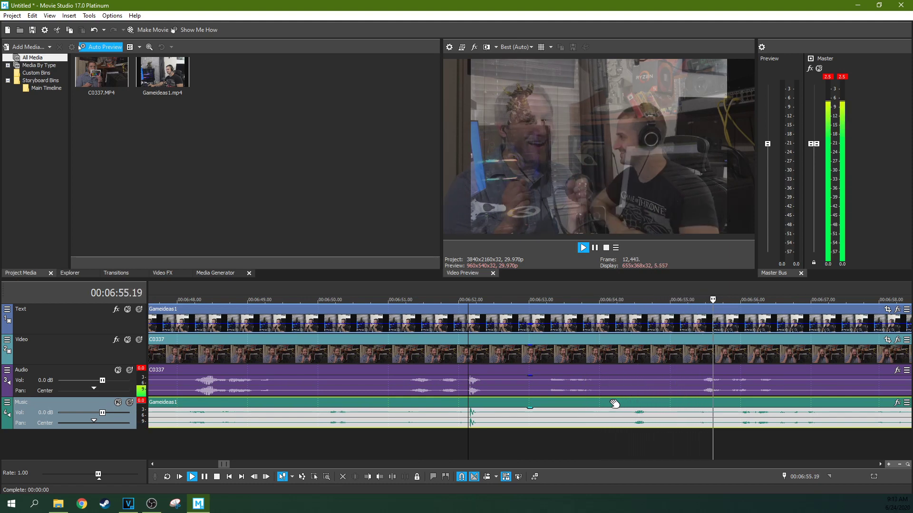
key("Return")
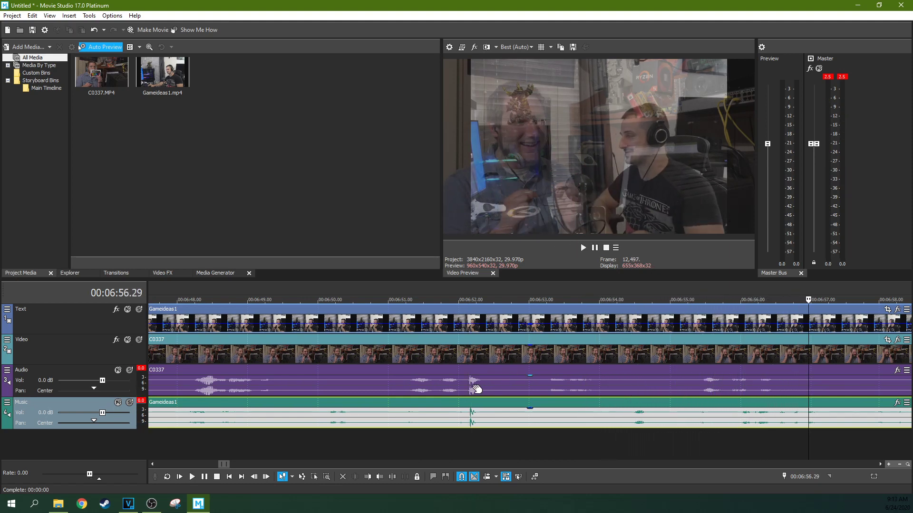
left_click(472, 389)
scroll(468, 390, "up", 5)
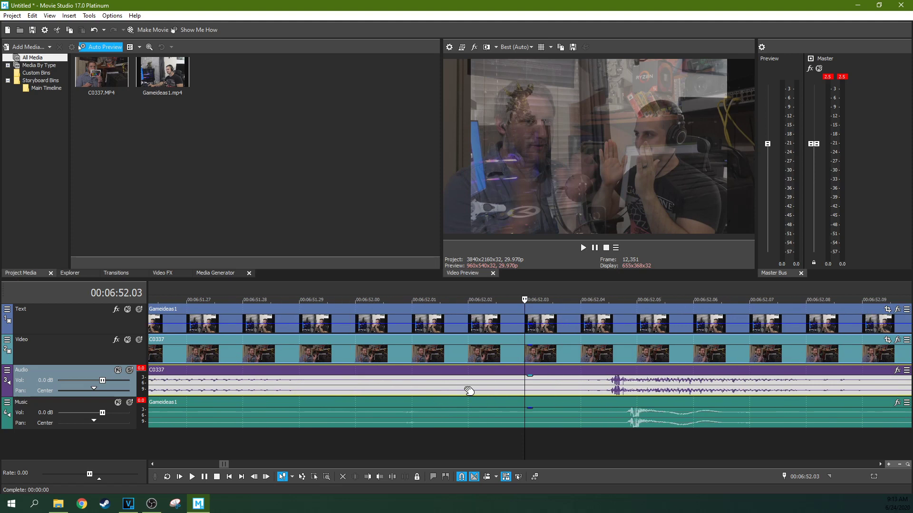
scroll(469, 390, "down", 2)
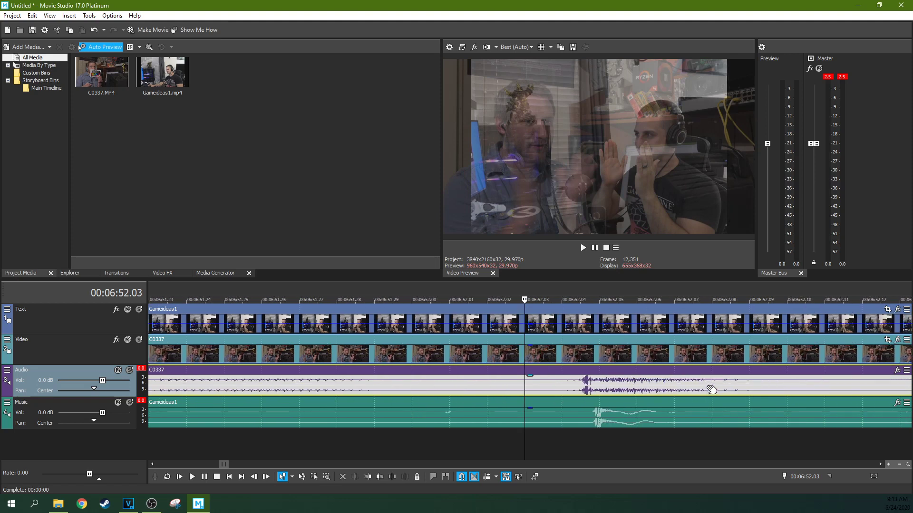
scroll(712, 390, "up", 1)
left_click(628, 404)
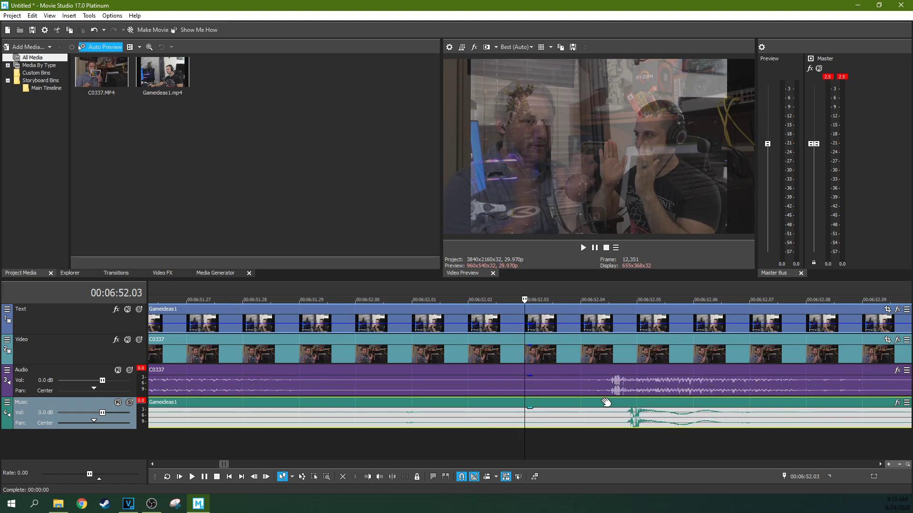
scroll(606, 402, "down", 1)
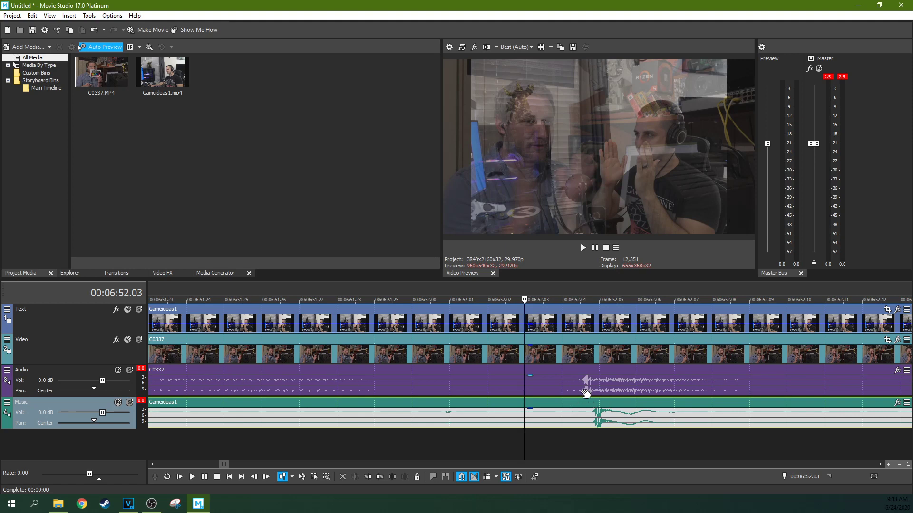
left_click(584, 394)
scroll(582, 397, "up", 3)
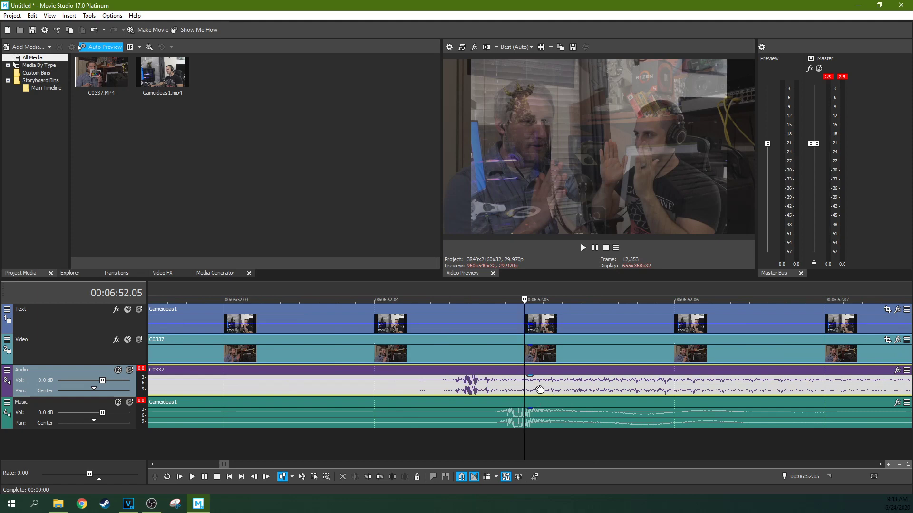
scroll(488, 412, "down", 2)
left_click(488, 411)
scroll(518, 413, "down", 2)
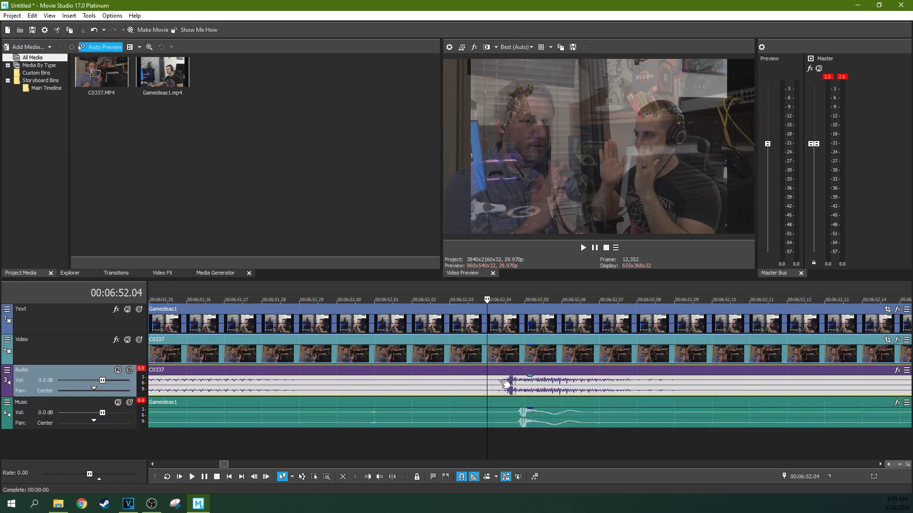
scroll(513, 406, "up", 2)
scroll(513, 406, "up", 1)
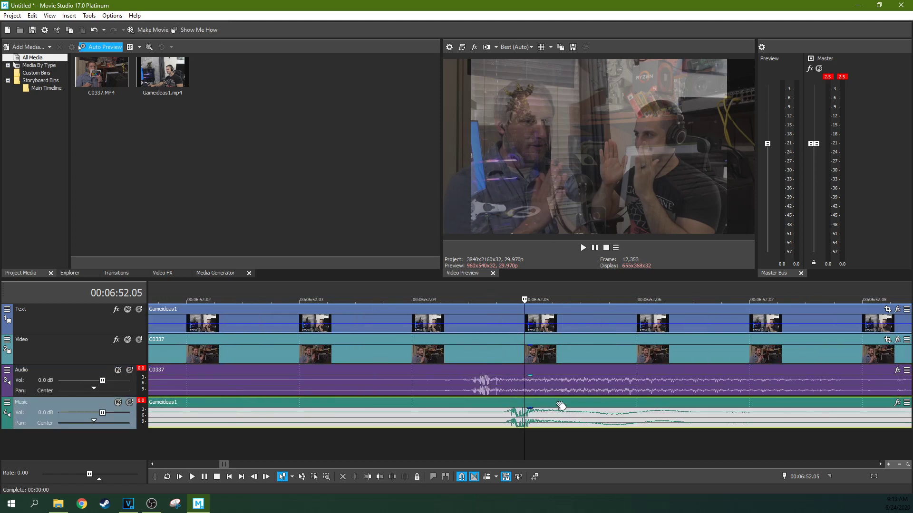
left_click(481, 393)
scroll(481, 394, "down", 3)
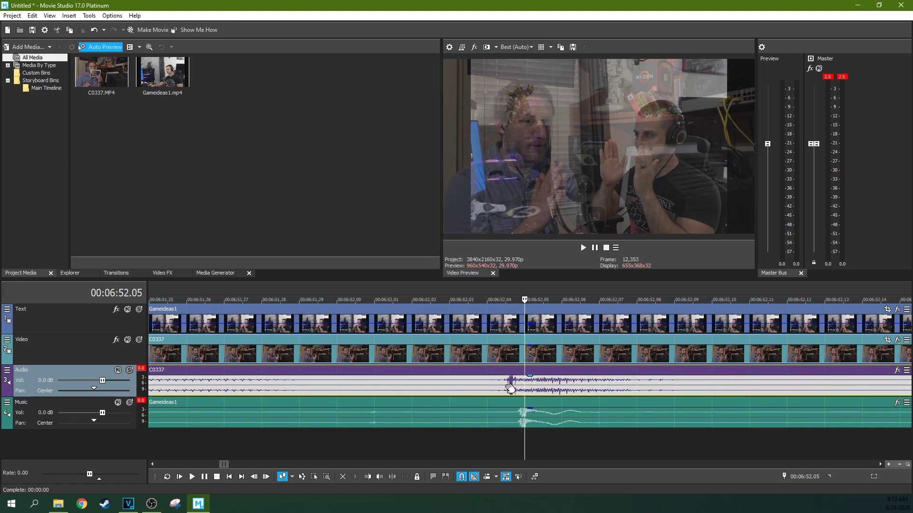
scroll(510, 389, "up", 3)
scroll(418, 394, "down", 3)
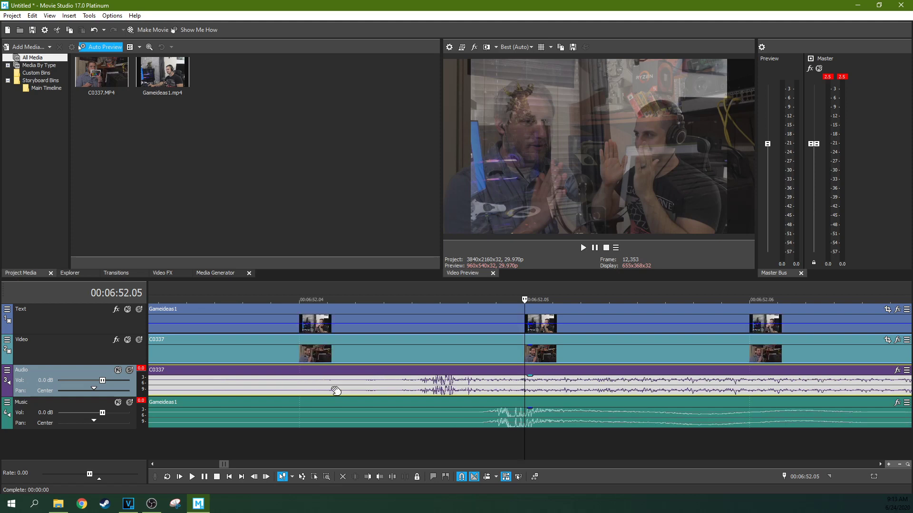
left_click(464, 408)
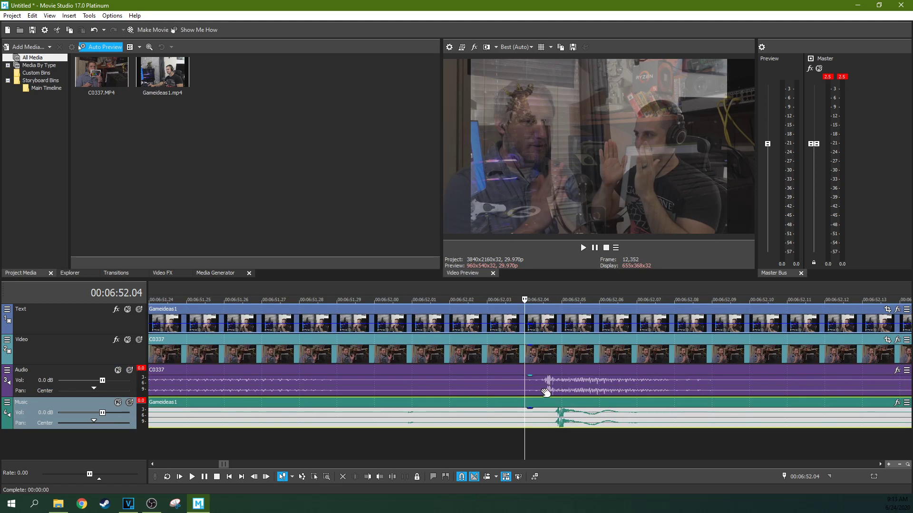
left_click(650, 384)
scroll(651, 384, "up", 3)
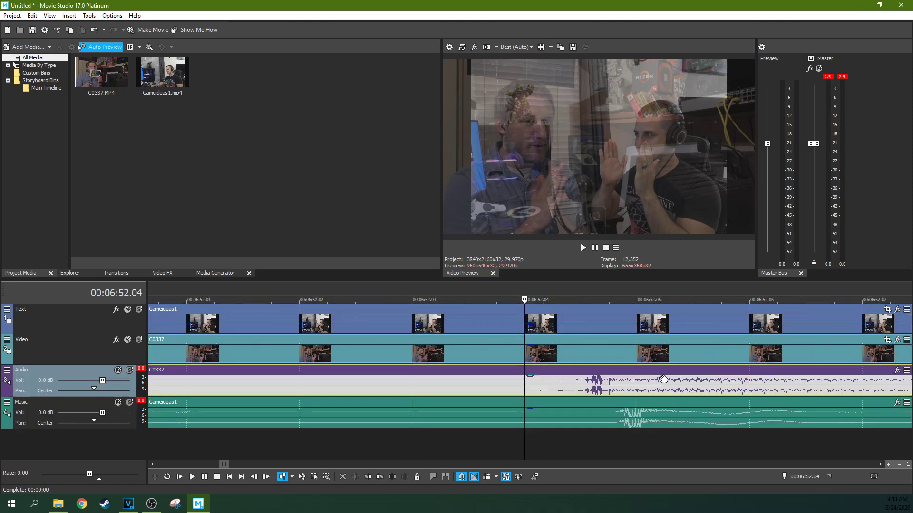
Drag the C0337 audio one frame earlier and check the waveforms around 06:53
left_click_drag(709, 380, 684, 381)
scroll(678, 390, "down", 5)
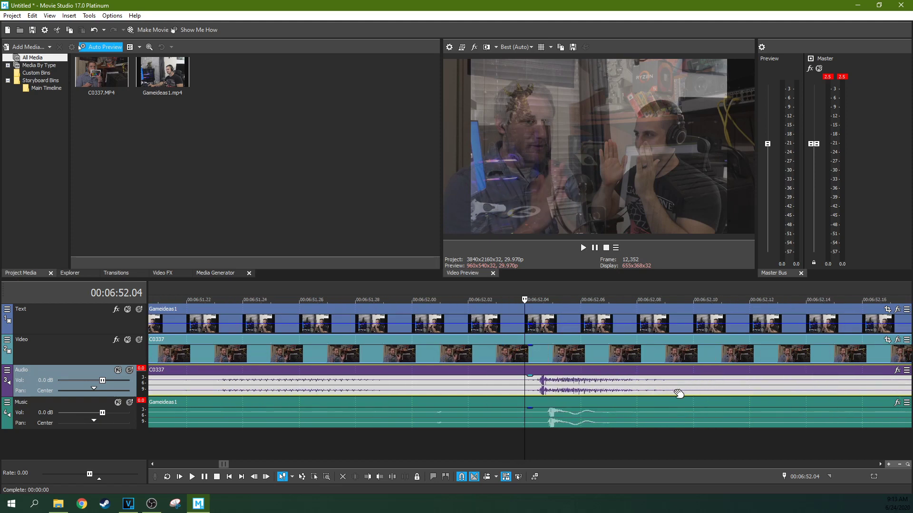
left_click(718, 385)
left_click(785, 386)
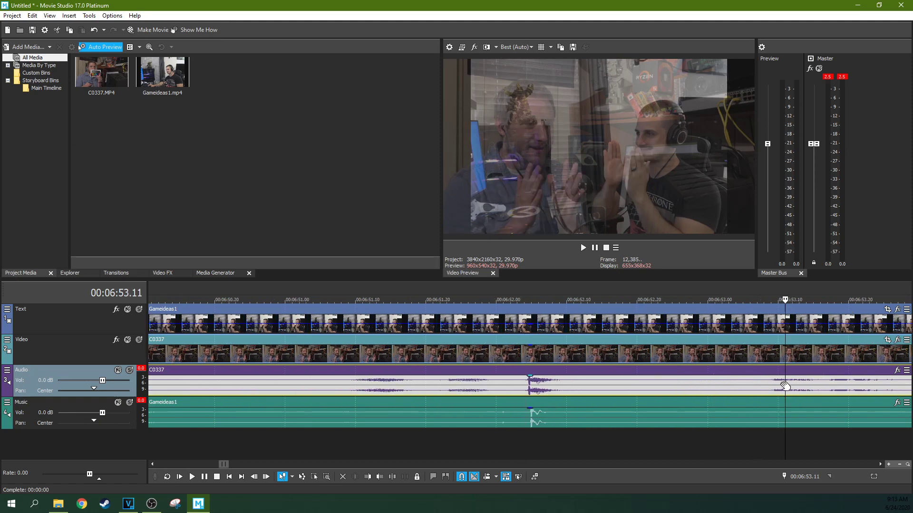
scroll(785, 386, "up", 3)
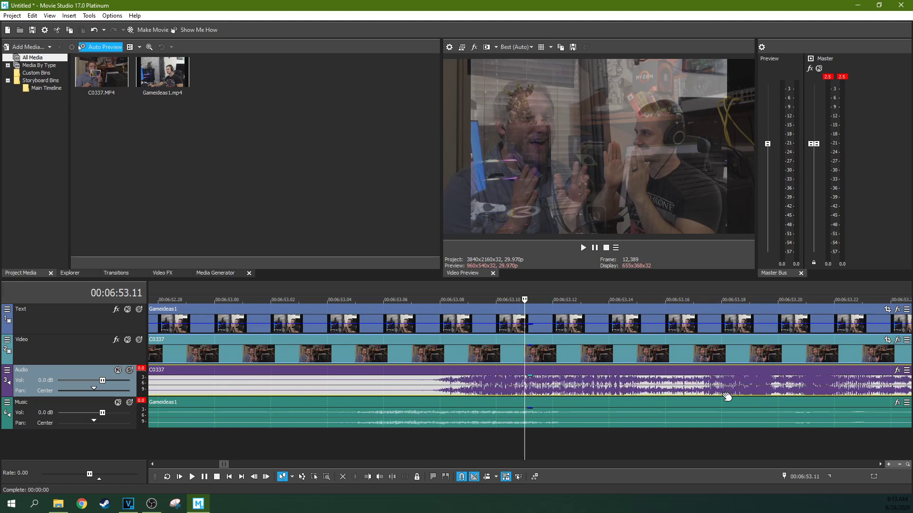
scroll(726, 402, "down", 2)
scroll(726, 402, "down", 4)
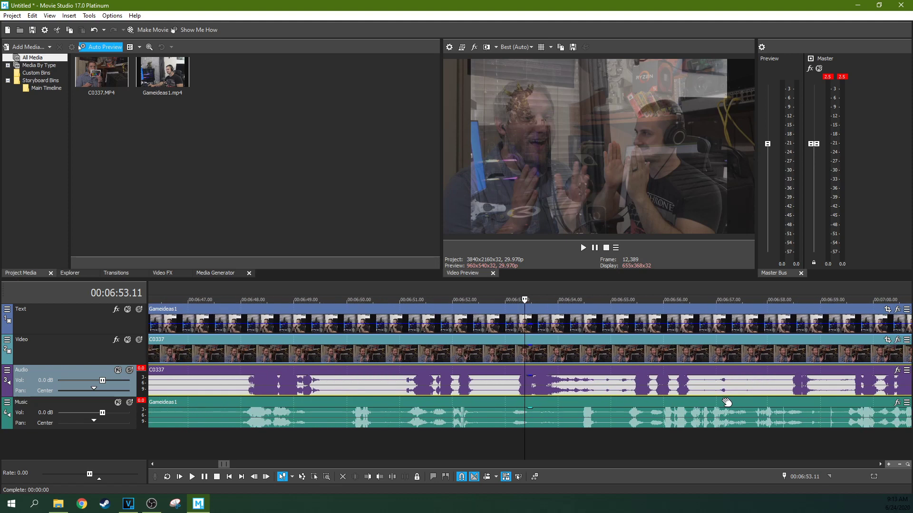
scroll(726, 402, "up", 1)
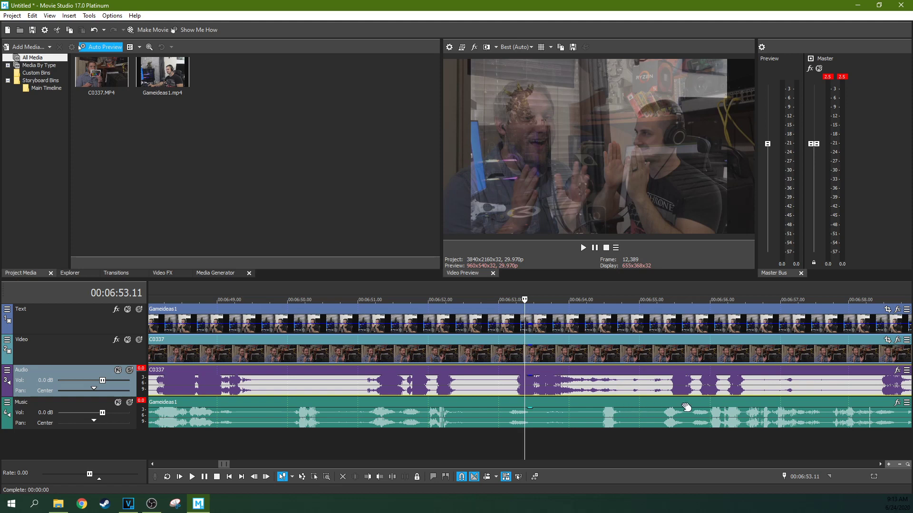
scroll(686, 408, "down", 2)
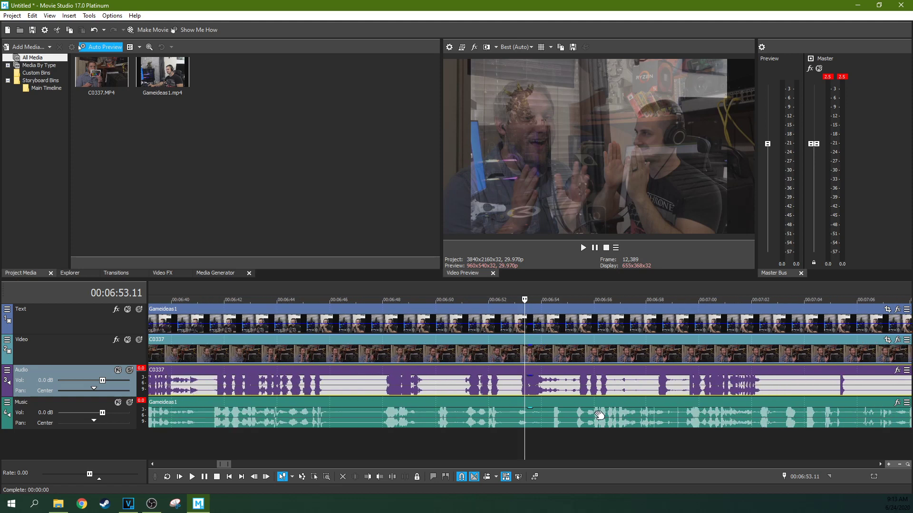
Replay the sync section, then slide the Gameideas1 event later to match the C0337 audio
left_click(384, 403)
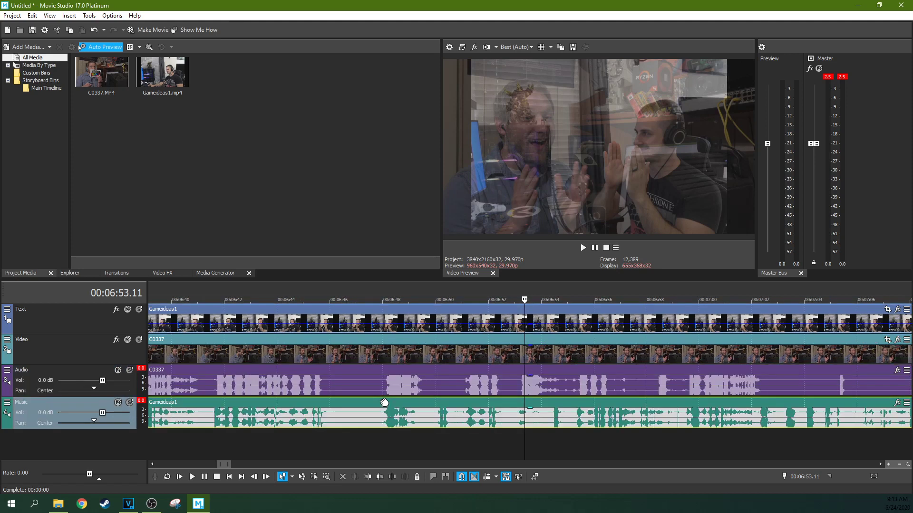
scroll(418, 402, "up", 5)
key("space")
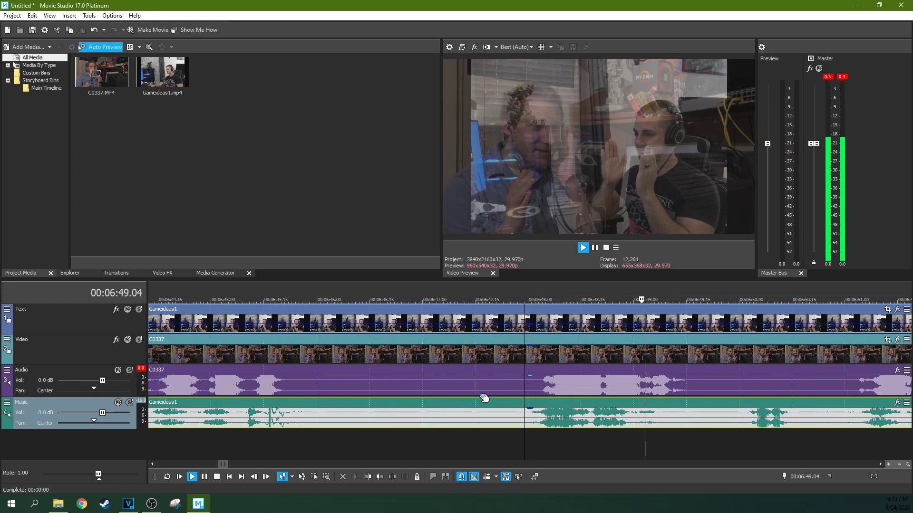
key("space")
key("space")
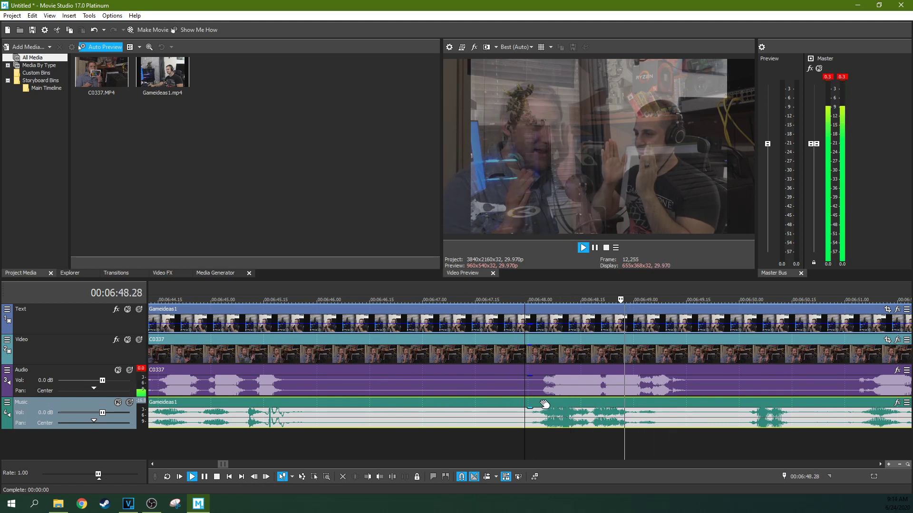
key("space")
scroll(556, 405, "up", 3)
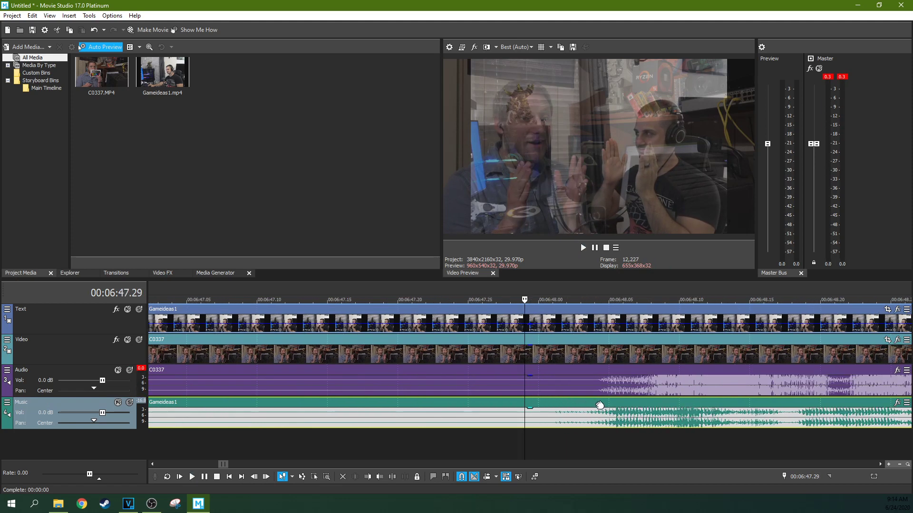
left_click_drag(600, 405, 635, 401)
Play back from 6:48.04 to 6:50.06 to confirm the two audio waveforms now align
scroll(639, 400, "down", 2)
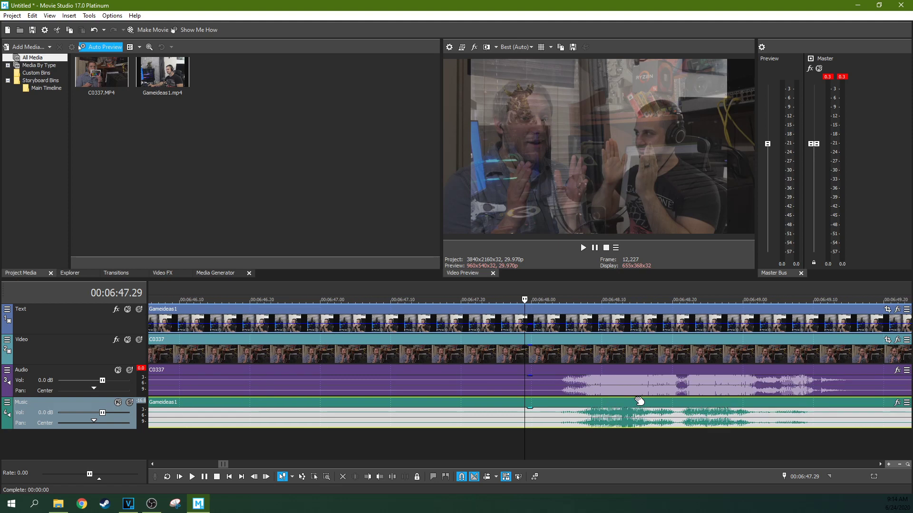
left_click(638, 399)
left_click(571, 402)
left_click(559, 407)
scroll(573, 408, "up", 3)
key("space")
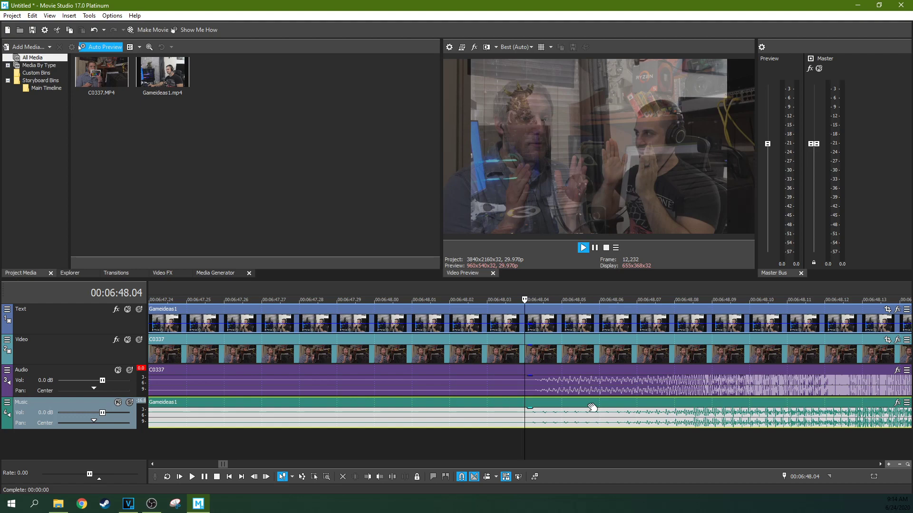
scroll(590, 406, "down", 3)
key("space")
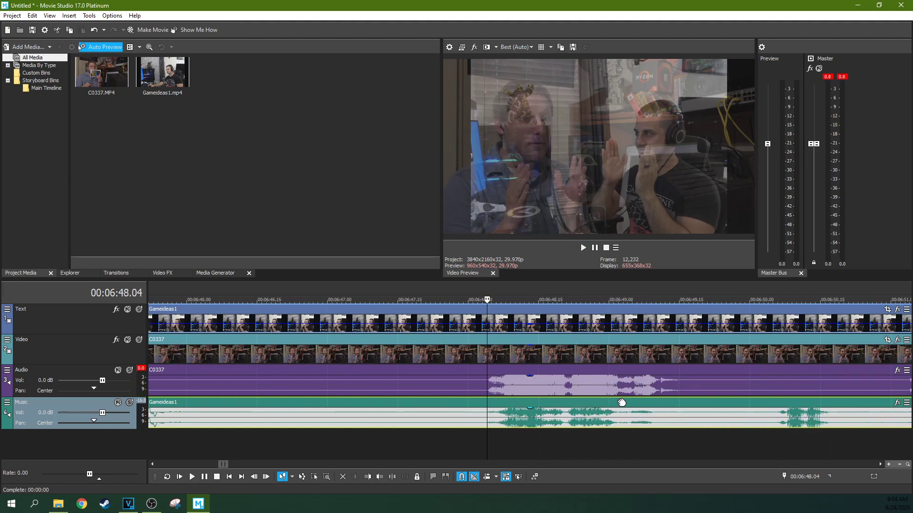
scroll(618, 402, "up", 4)
key("space")
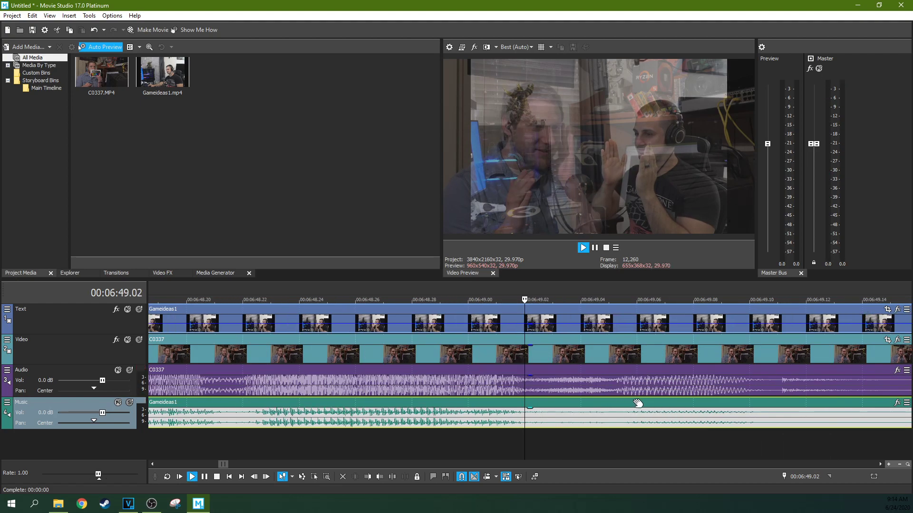
scroll(637, 402, "down", 3)
left_click(332, 414)
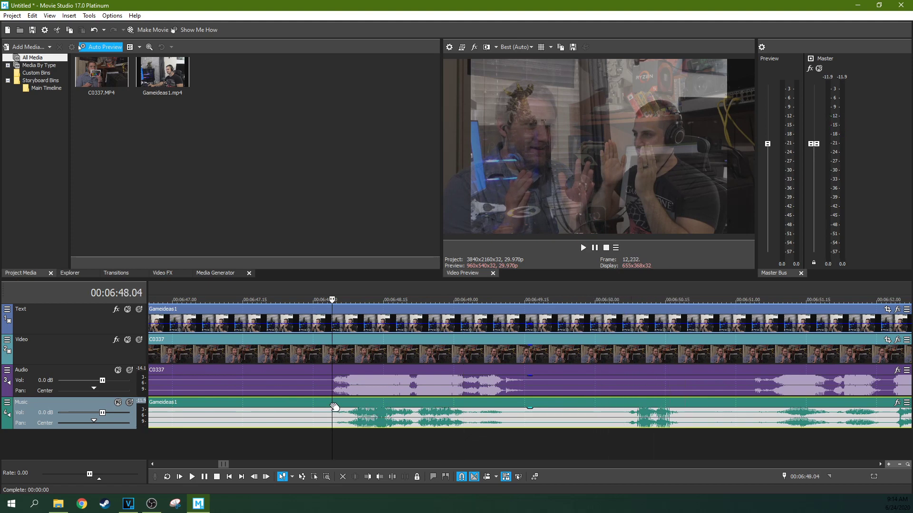
left_click(594, 248)
scroll(589, 368, "down", 2)
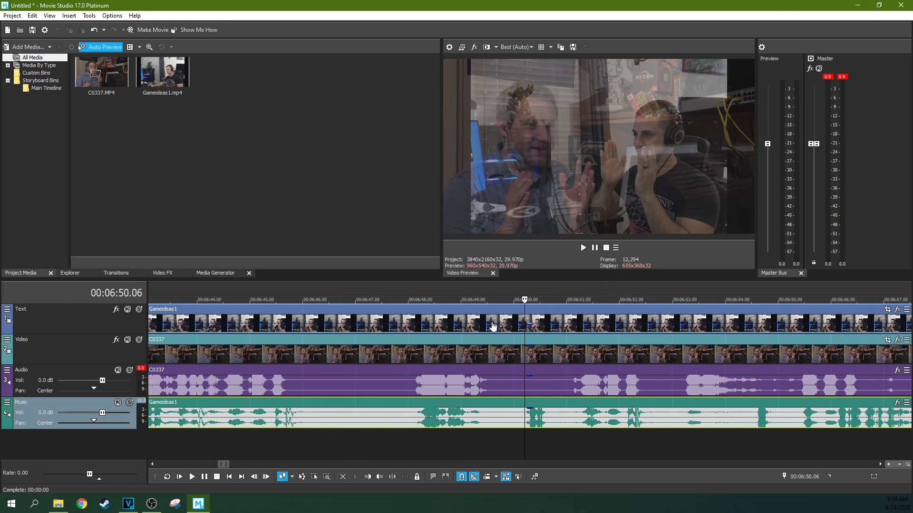
scroll(494, 323, "down", 4)
scroll(492, 342, "up", 5)
scroll(551, 370, "down", 3)
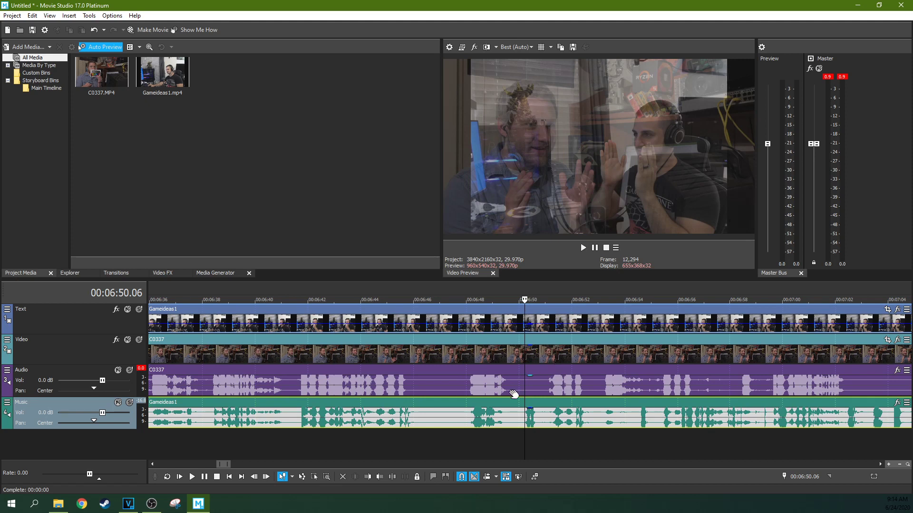
scroll(547, 346, "down", 2)
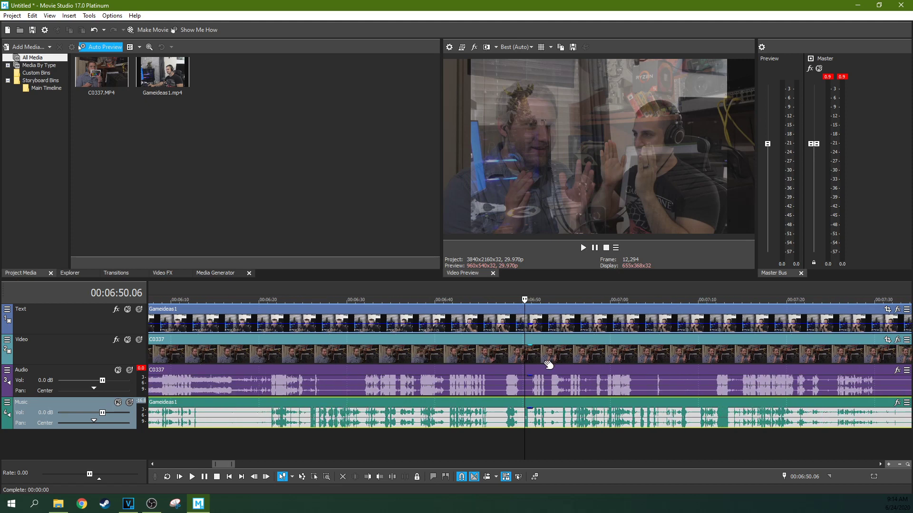
Move the C0337 video up to the top track, with Gameideas1 on the track below
left_click(528, 323)
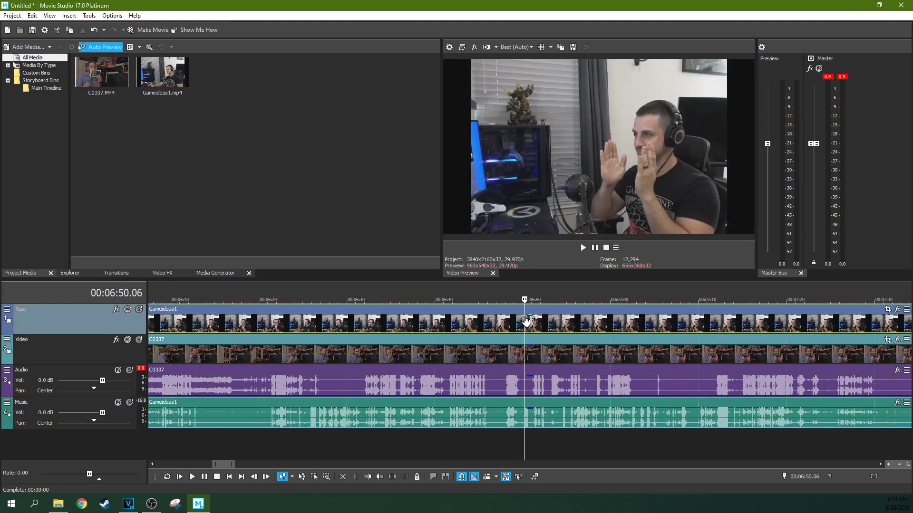
left_click_drag(605, 322, 594, 322)
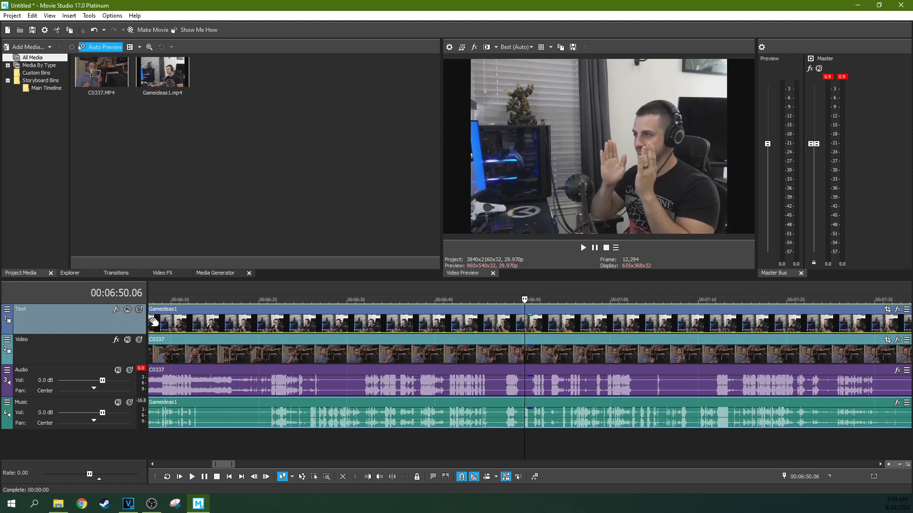
scroll(238, 352, "down", 3)
left_click(288, 341)
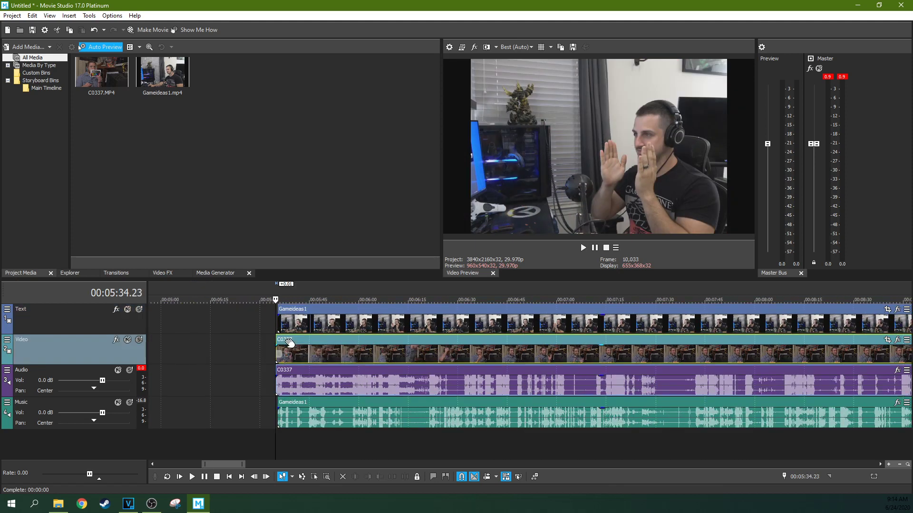
left_click_drag(290, 343, 315, 338)
left_click(316, 335)
Preview around 5:50 to 6:12 to confirm the C0337 picture now shows on top
left_click(355, 327)
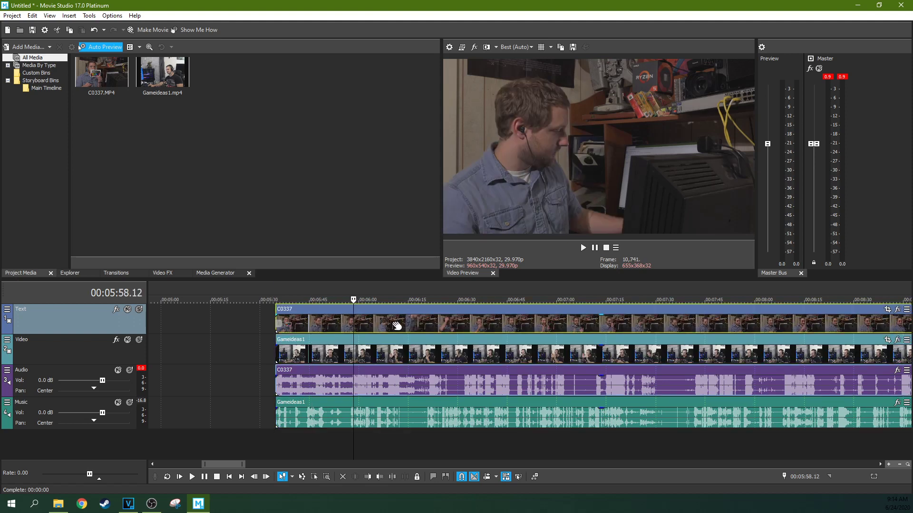
left_click(395, 323)
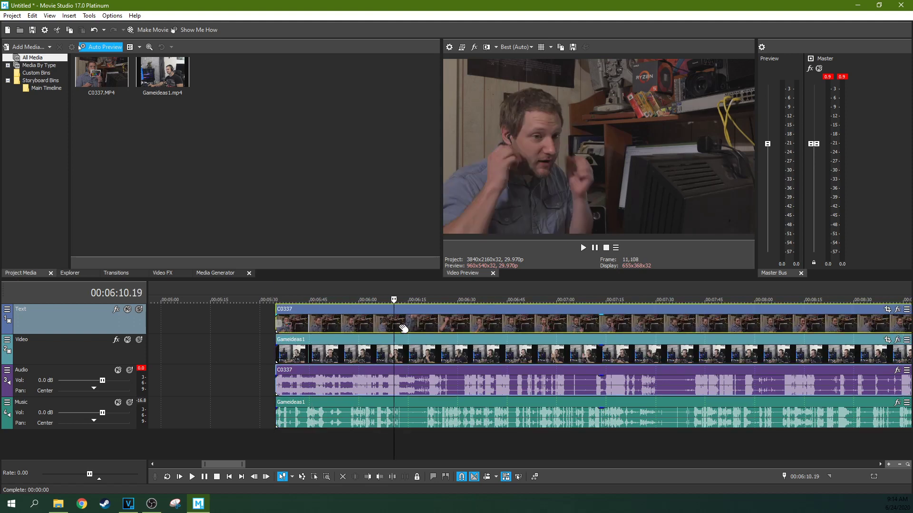
left_click(400, 323)
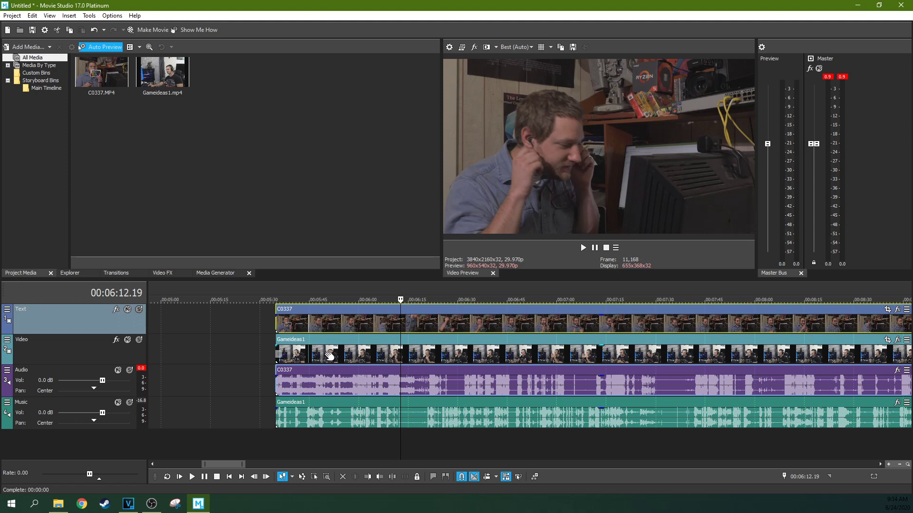
left_click(330, 355)
left_click(363, 328)
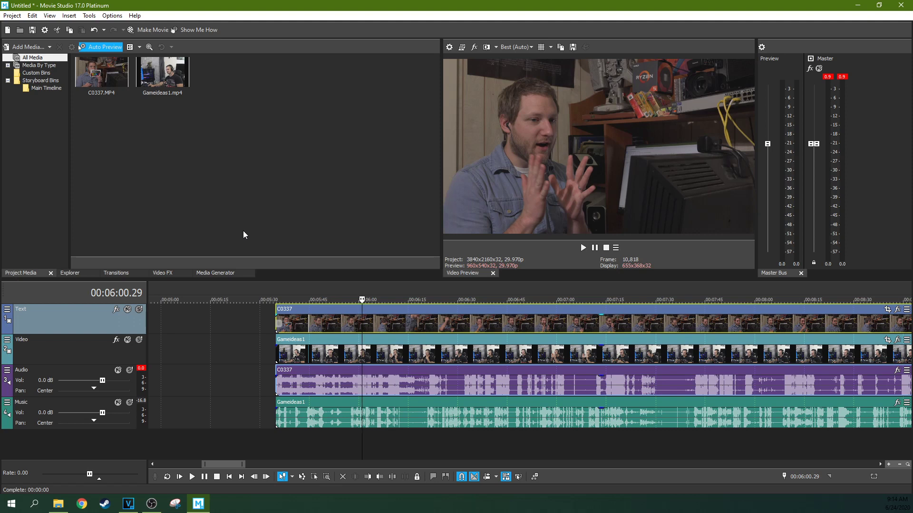
Browse the Video FX list past Bézier Masking and Crop to the Cookie Cutter presets
left_click(165, 274)
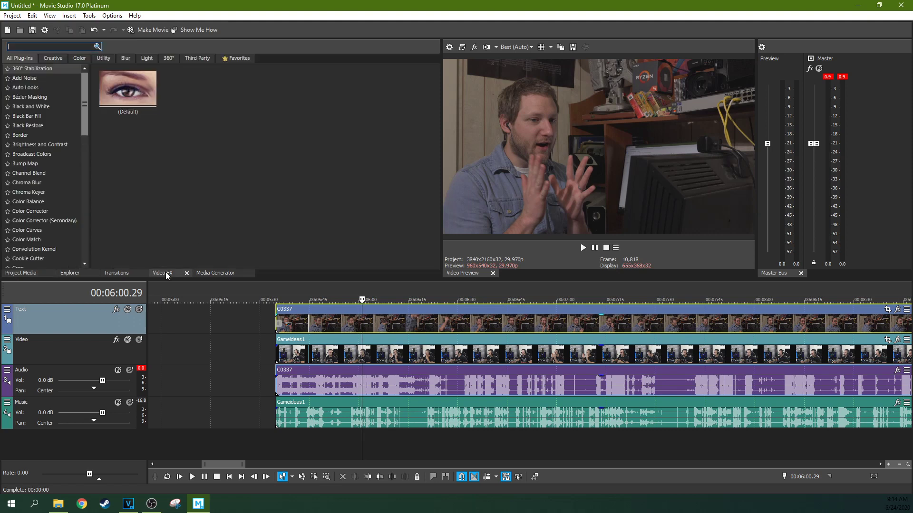
left_click(47, 96)
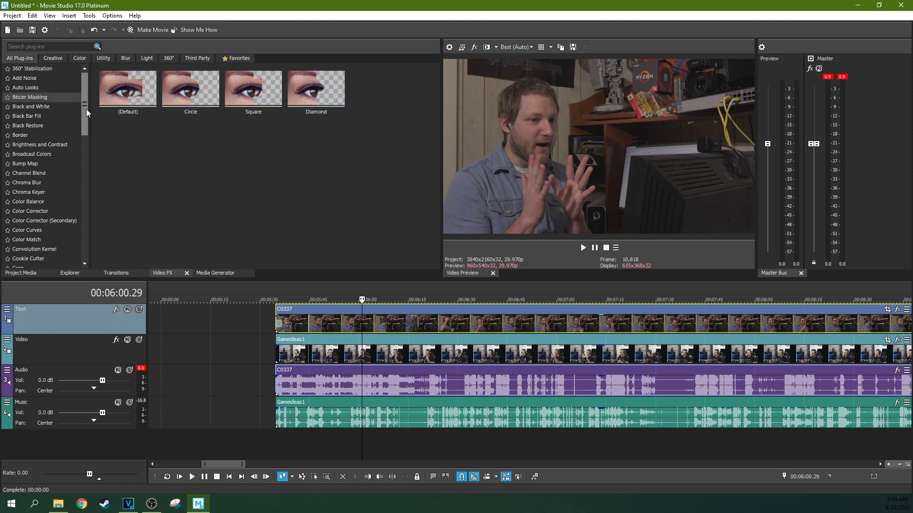
scroll(87, 113, "down", 2)
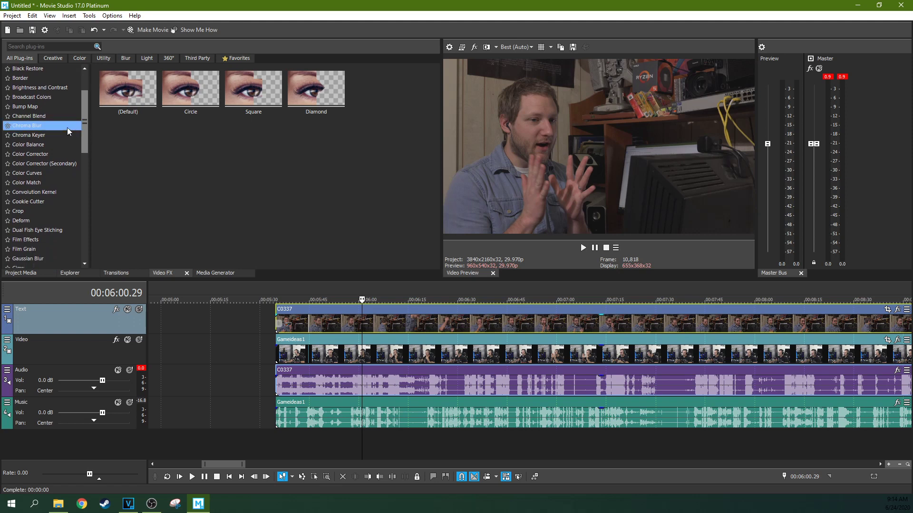
left_click(27, 211)
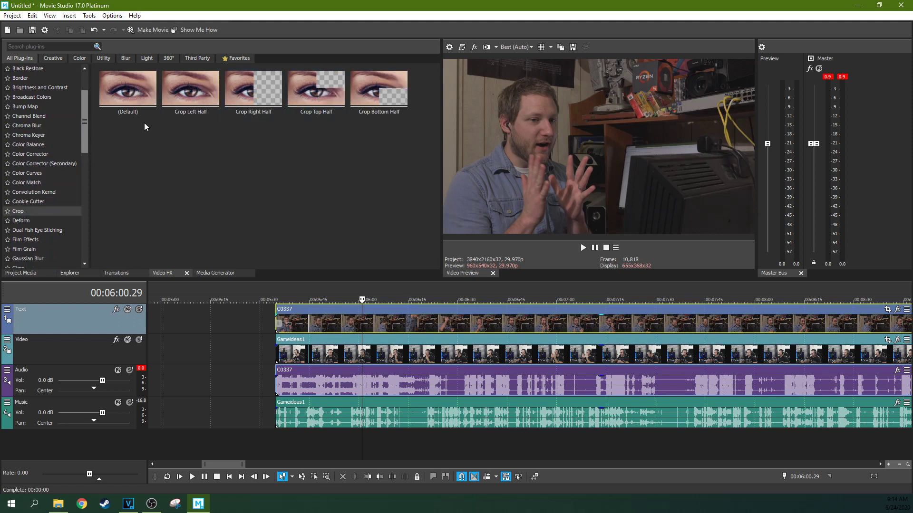
left_click(18, 204)
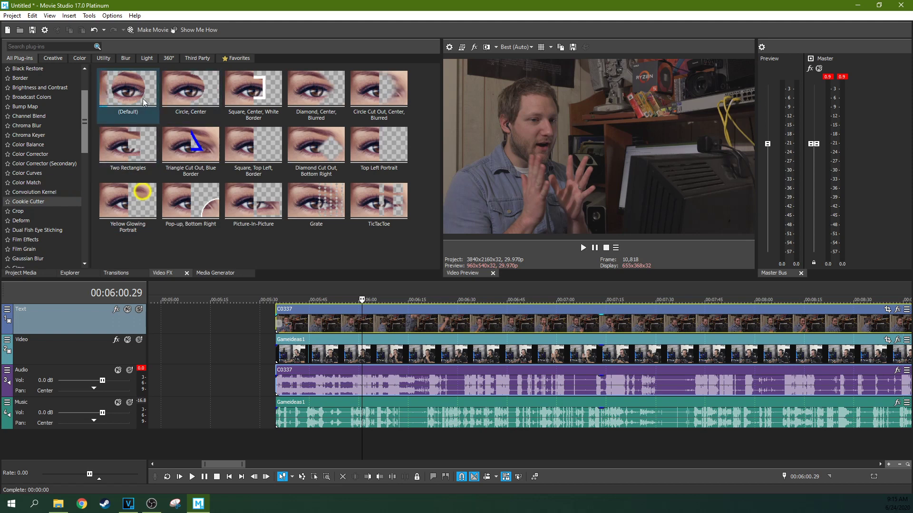
Try the Square, Center, White Border preset on C0337, then close its settings and undo it
left_click_drag(267, 95, 327, 332)
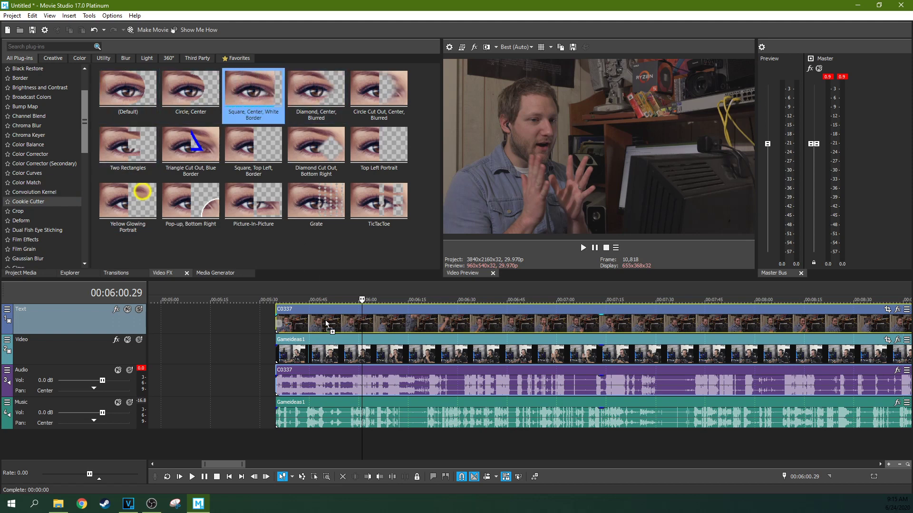
left_click_drag(291, 253, 332, 325)
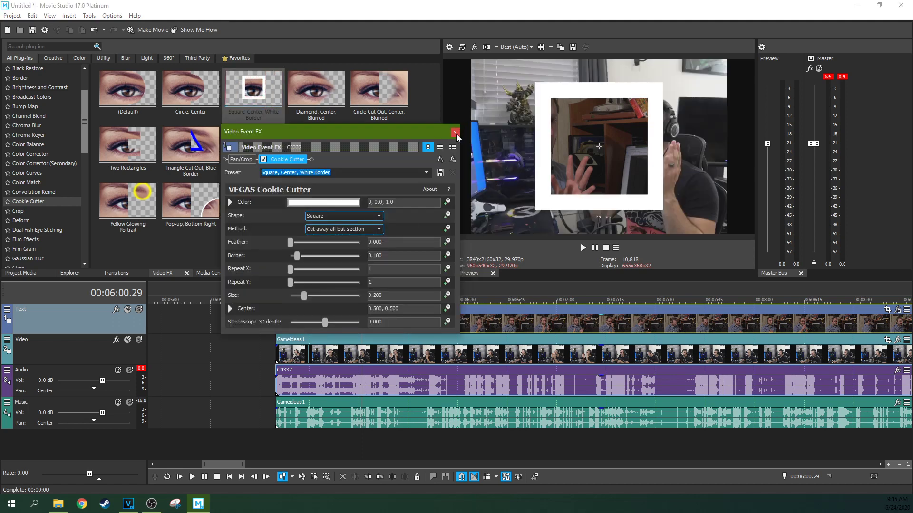
left_click(455, 132)
key("ctrl+z")
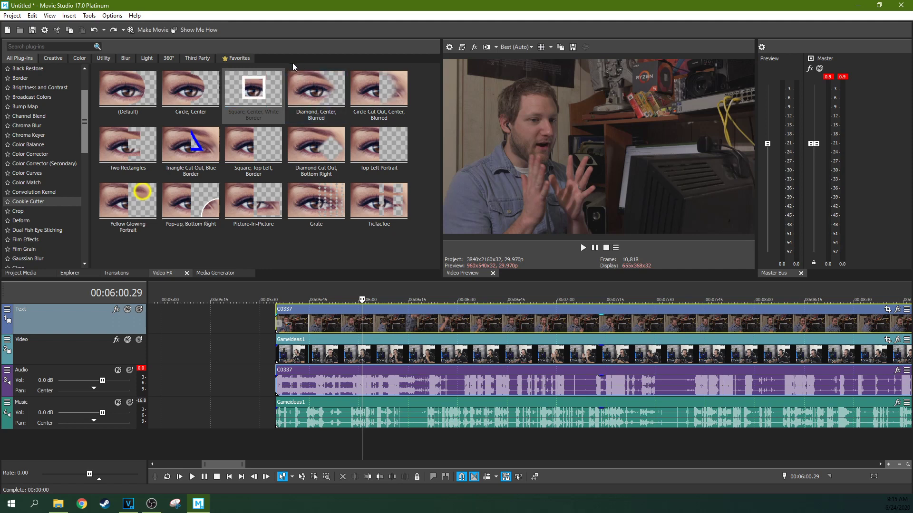
Apply the Square, Center, White Border Cookie Cutter to the top track, moved left, border 0.034, size 0.333
left_click_drag(265, 99, 64, 324)
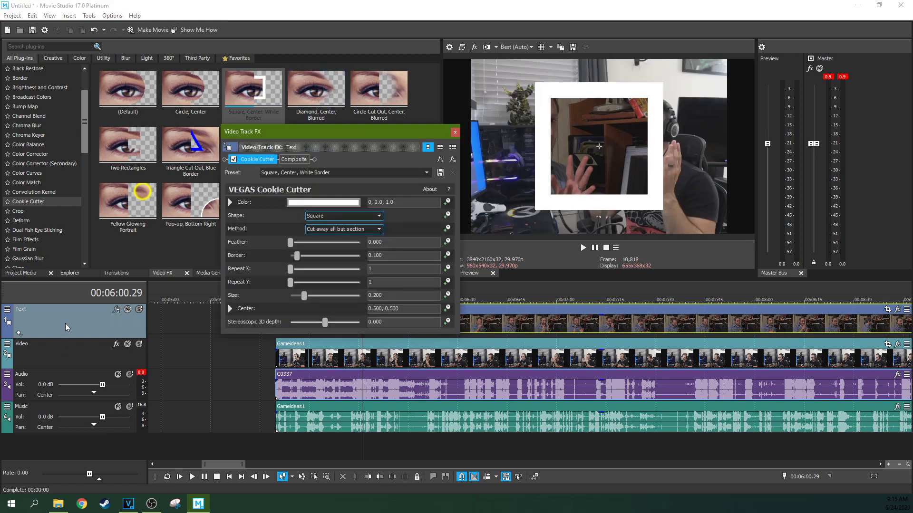
left_click_drag(419, 133, 336, 95)
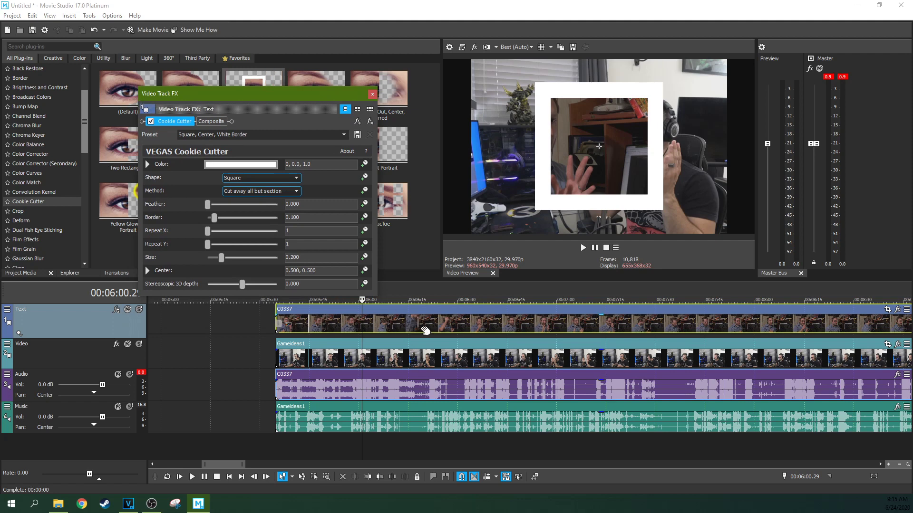
scroll(561, 338, "down", 3)
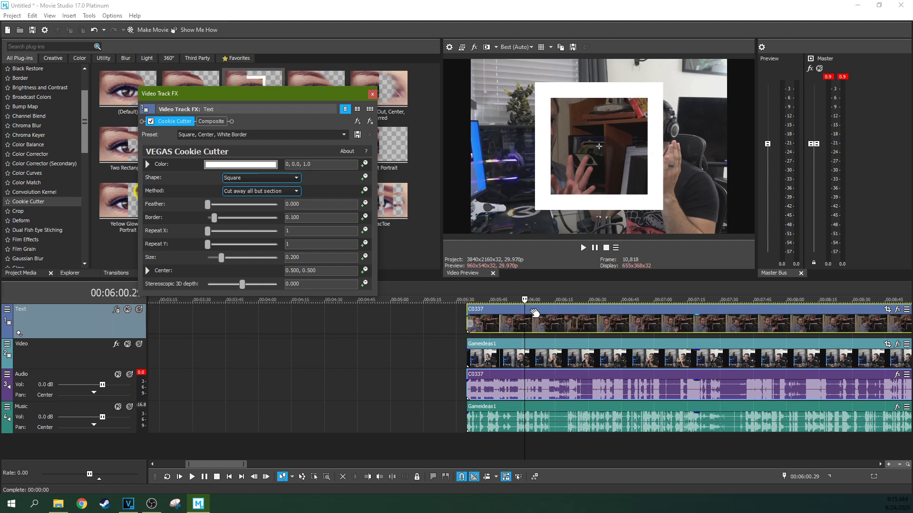
left_click_drag(598, 147, 523, 148)
left_click_drag(214, 218, 211, 222)
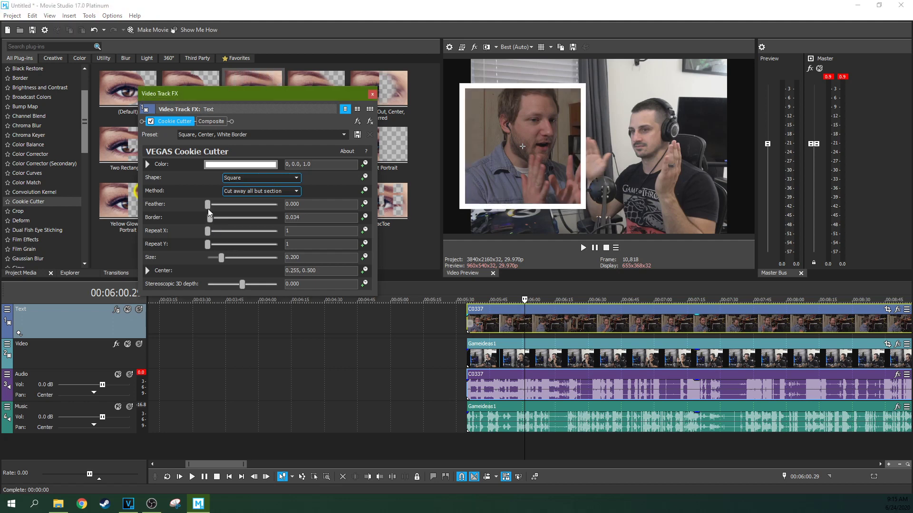
left_click_drag(218, 261, 234, 265)
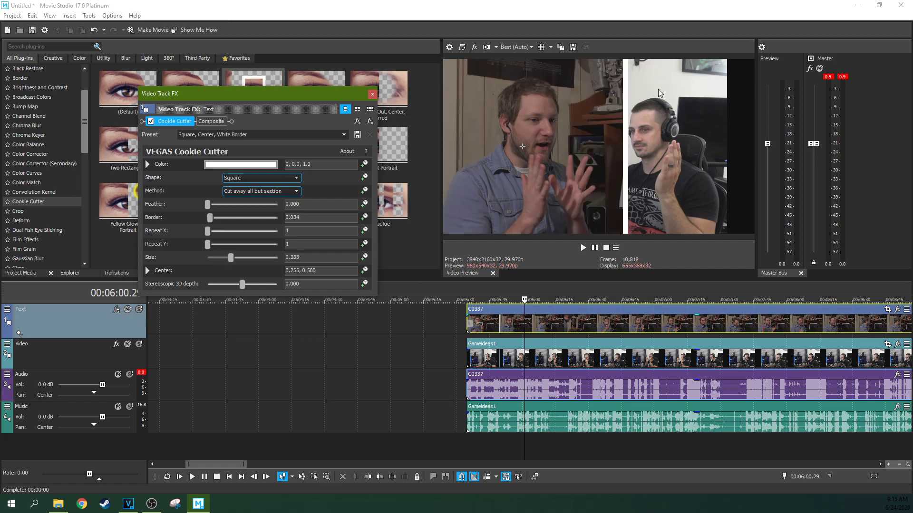
left_click(541, 47)
Using the preview grid, set the cutout to size 0.320 centred at 0.185, 0.476, then hide the grid
left_click(550, 47)
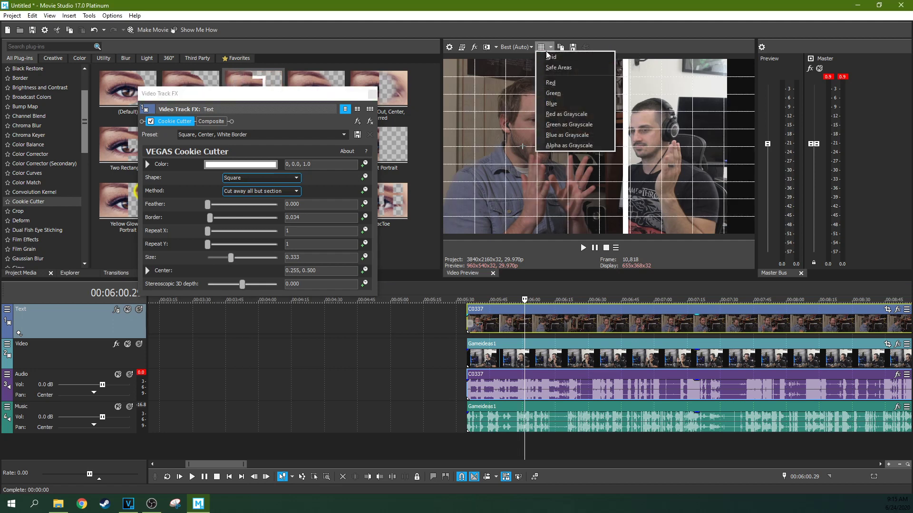
left_click(547, 57)
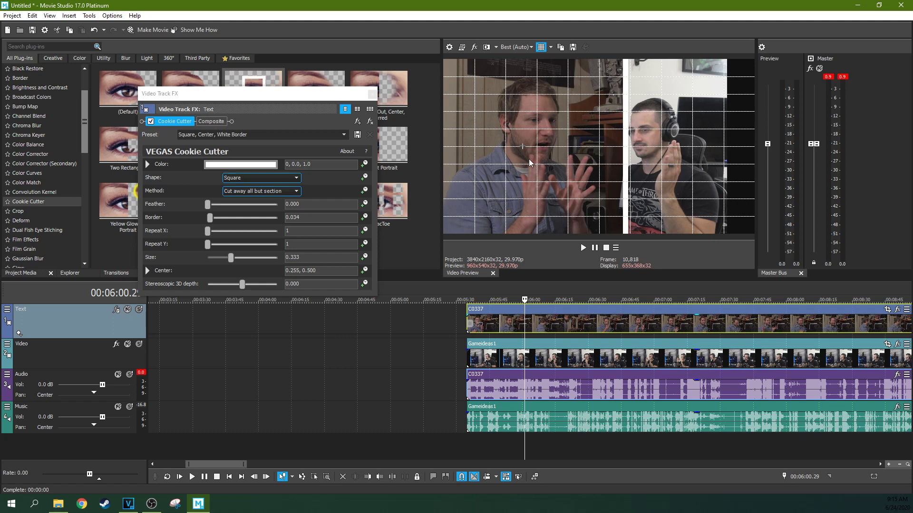
left_click_drag(524, 149, 500, 156)
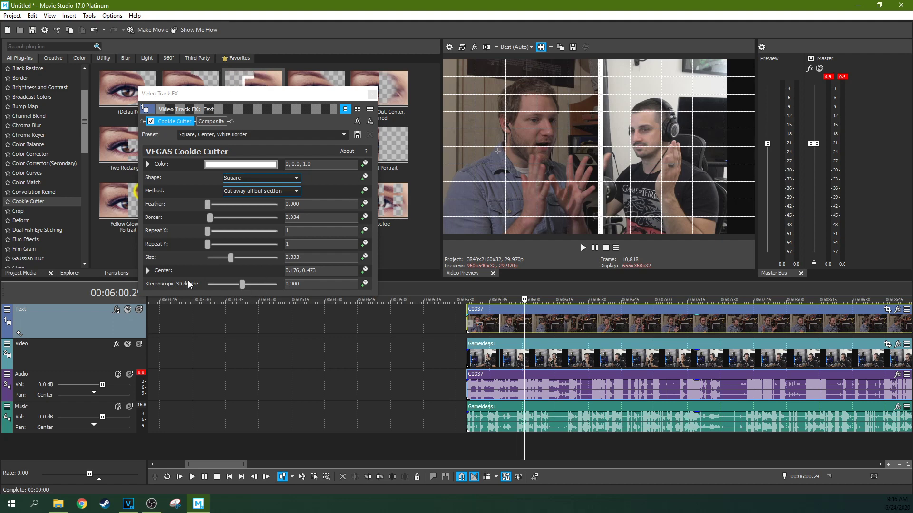
left_click(148, 270)
left_click_drag(231, 257, 224, 257)
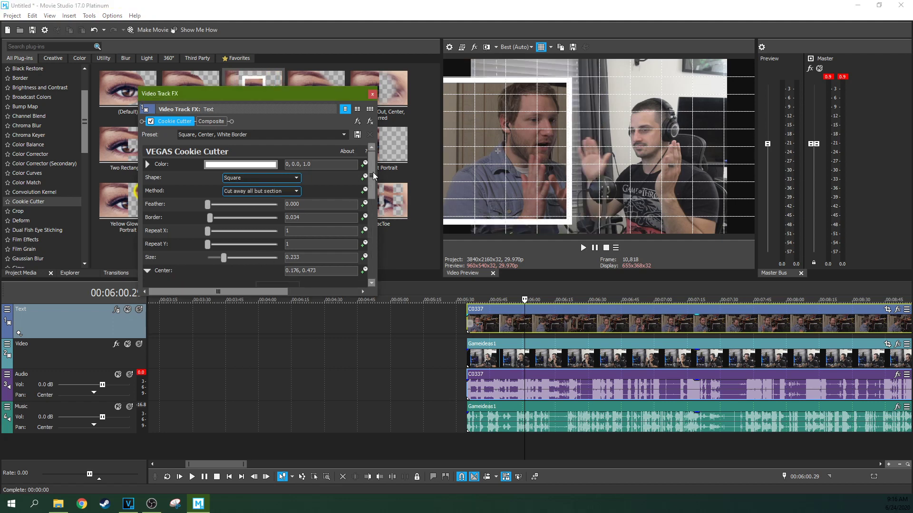
left_click_drag(373, 176, 374, 188)
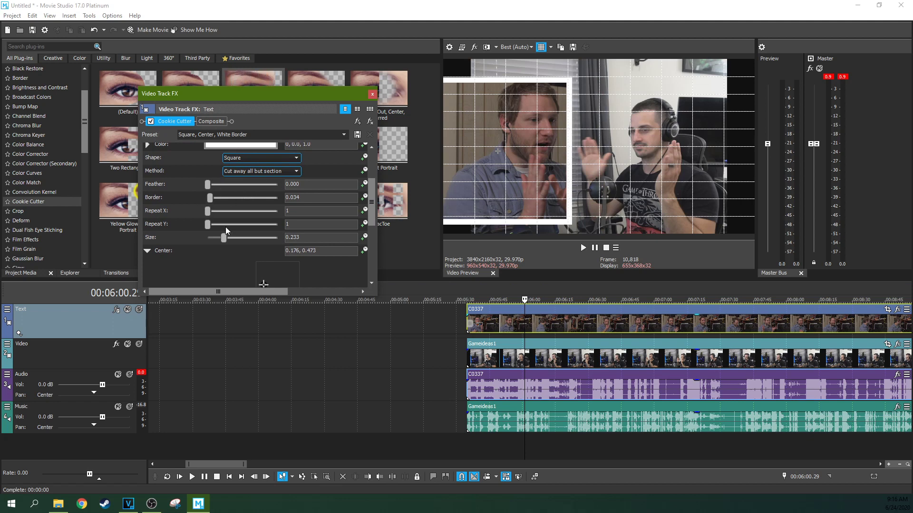
left_click_drag(221, 237, 233, 241)
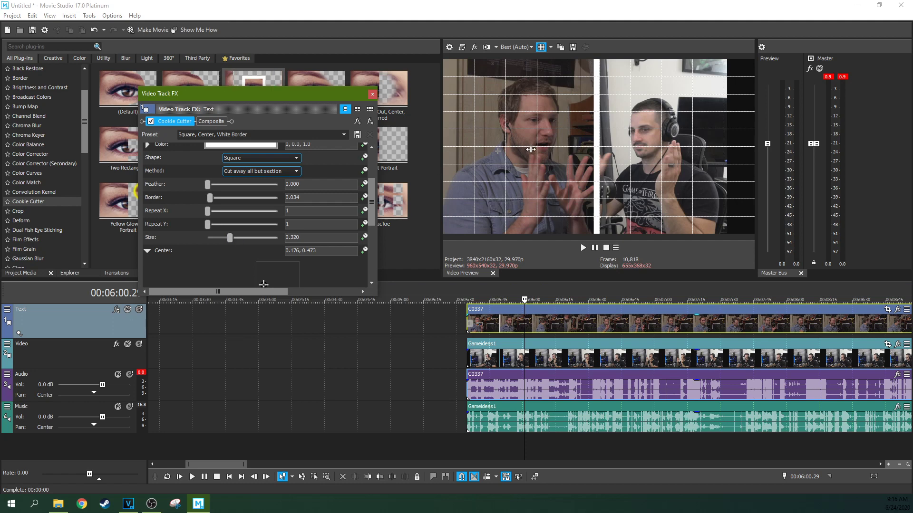
left_click_drag(497, 151, 500, 152)
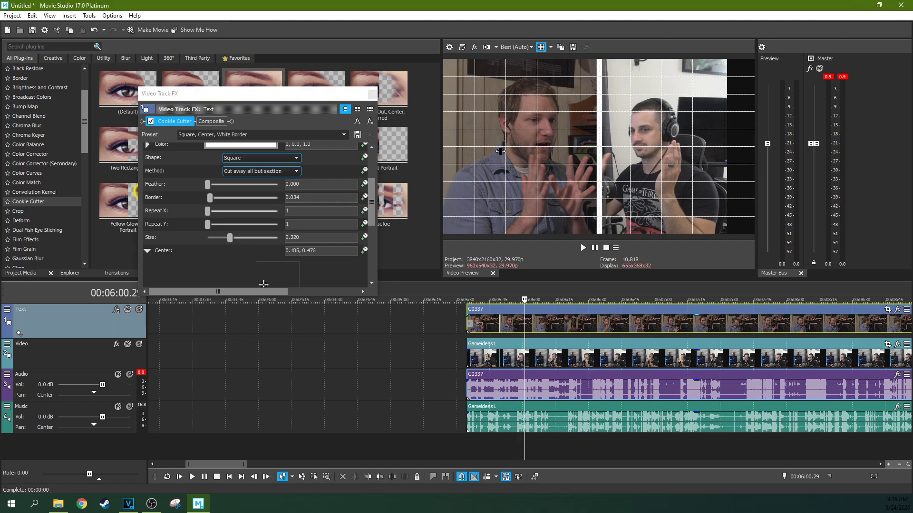
left_click(541, 46)
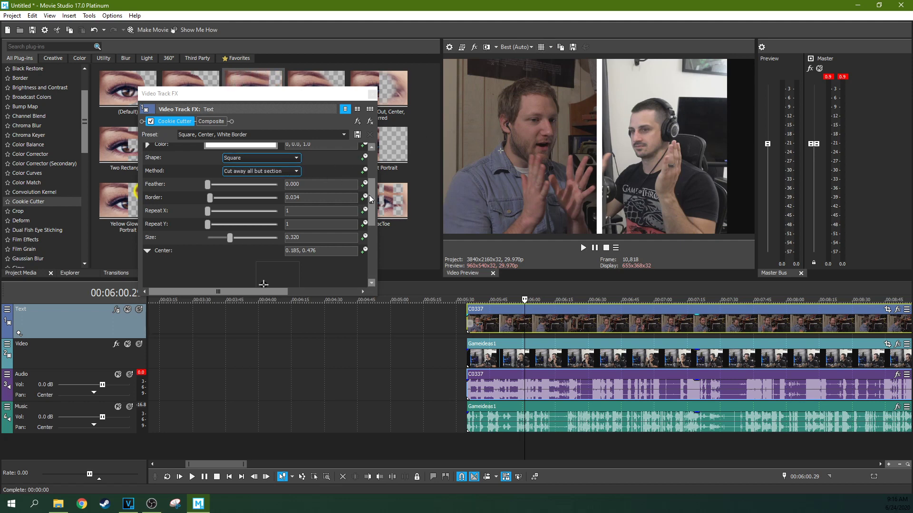
left_click_drag(372, 201, 372, 186)
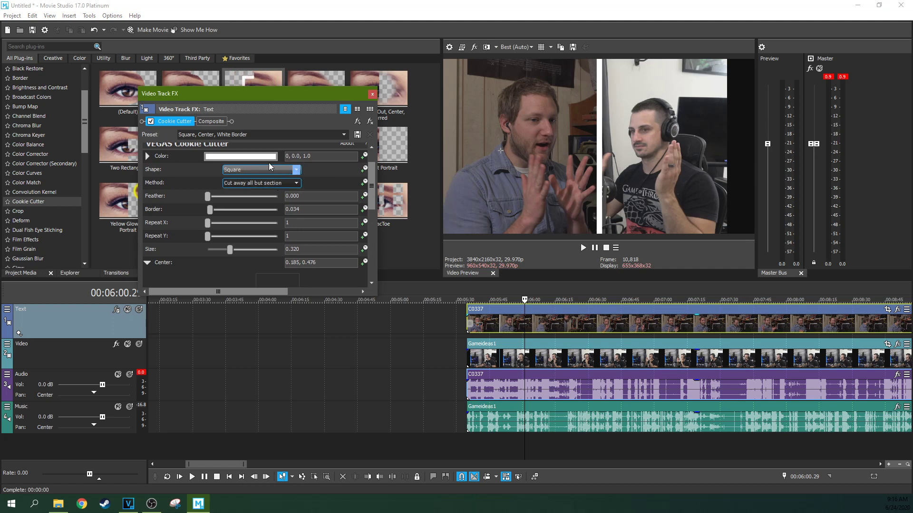
Change the Cookie Cutter border colour from white to green and make the divider slightly thicker
left_click(207, 159)
left_click(230, 198)
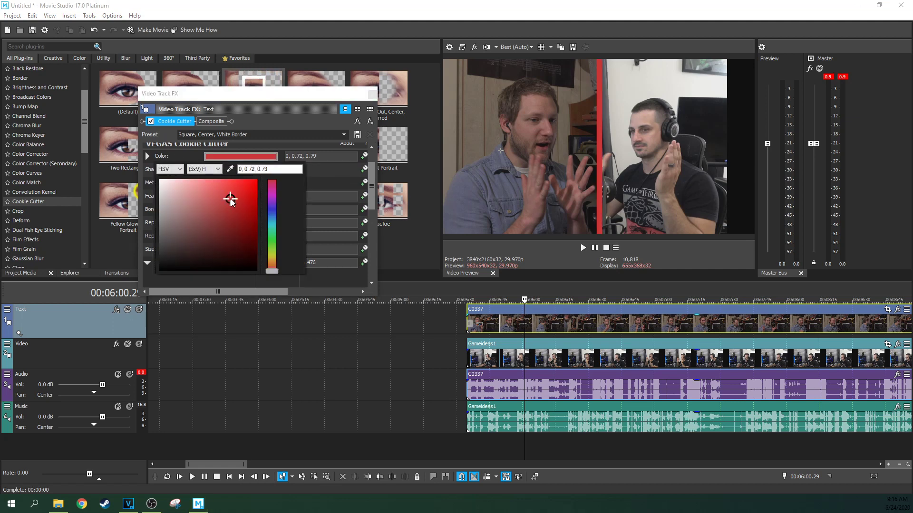
left_click(240, 164)
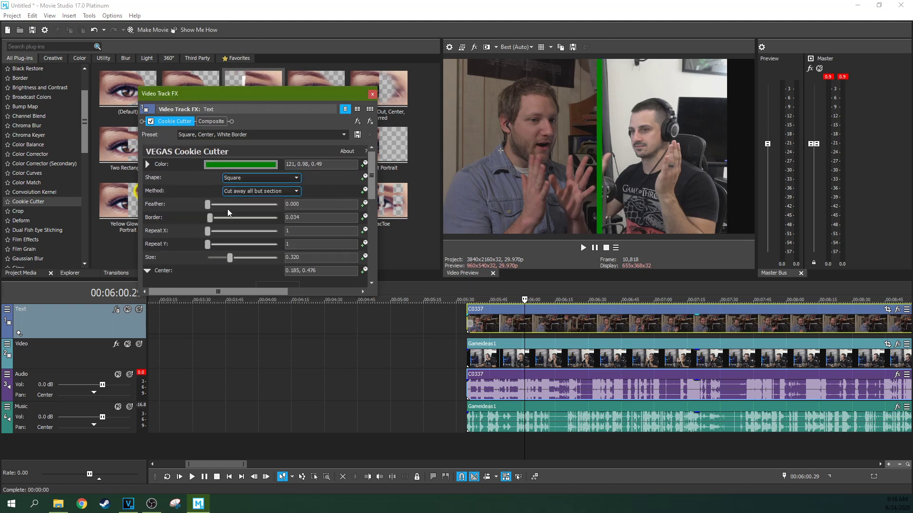
left_click_drag(210, 221, 211, 222)
left_click(372, 94)
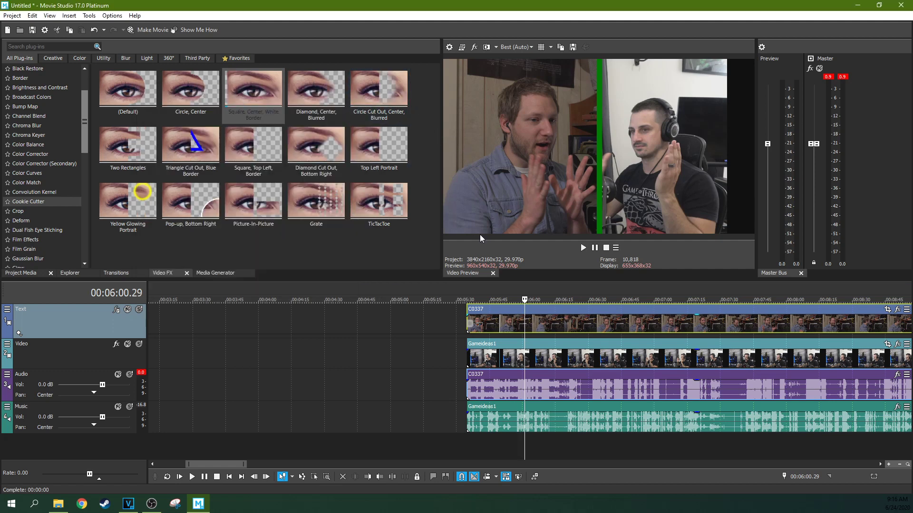
scroll(459, 302, "down", 6)
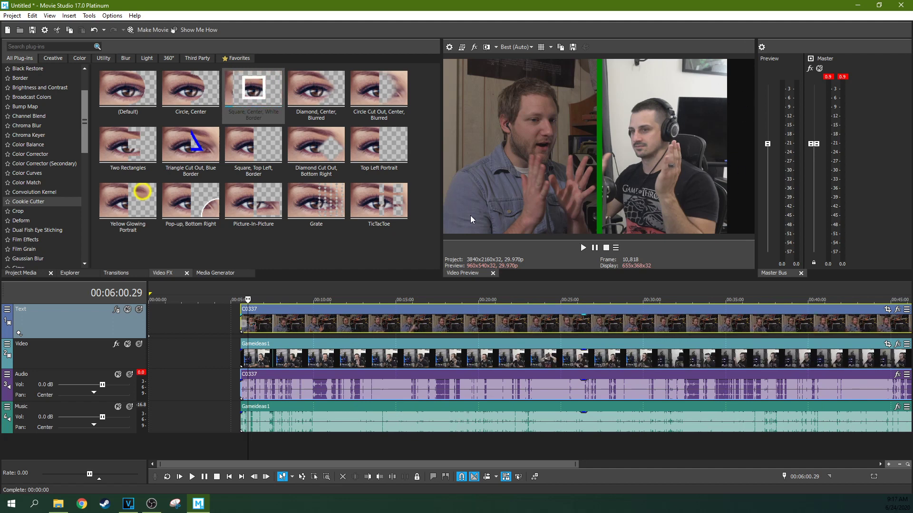
scroll(163, 342, "down", 3)
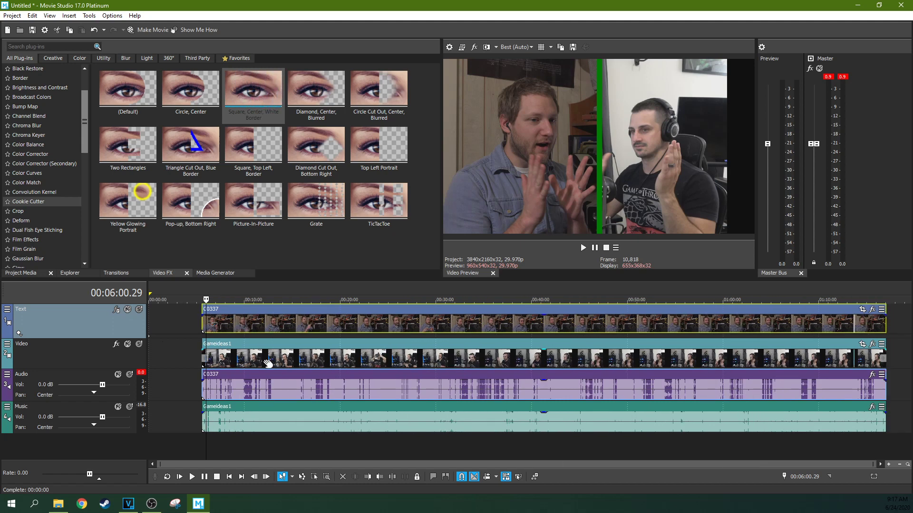
left_click(862, 345)
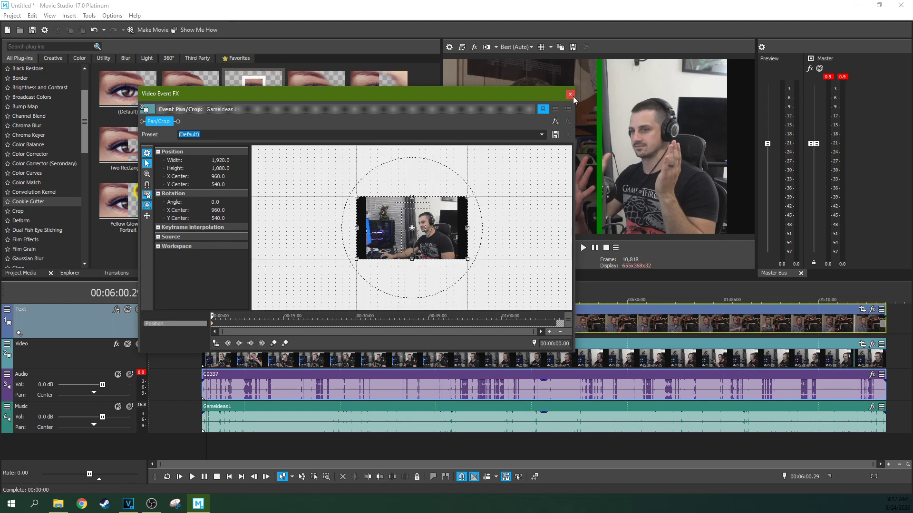
left_click(571, 94)
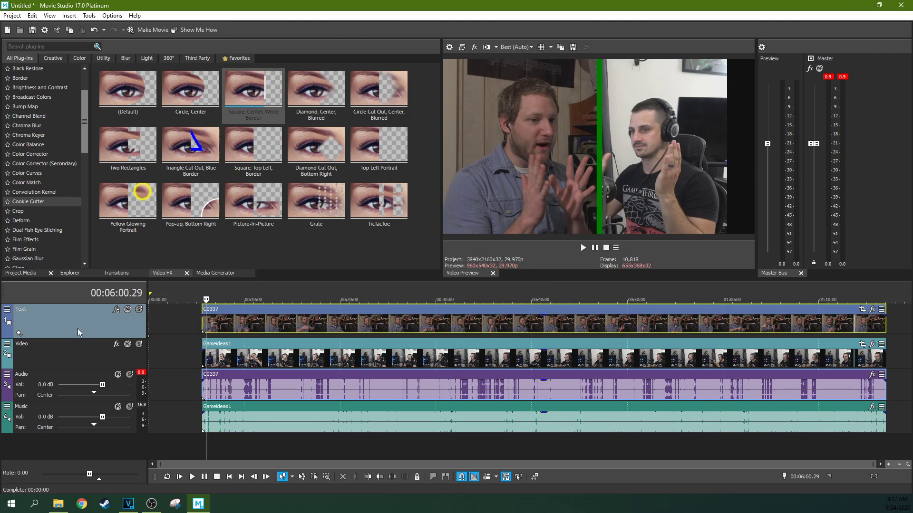
left_click(67, 347)
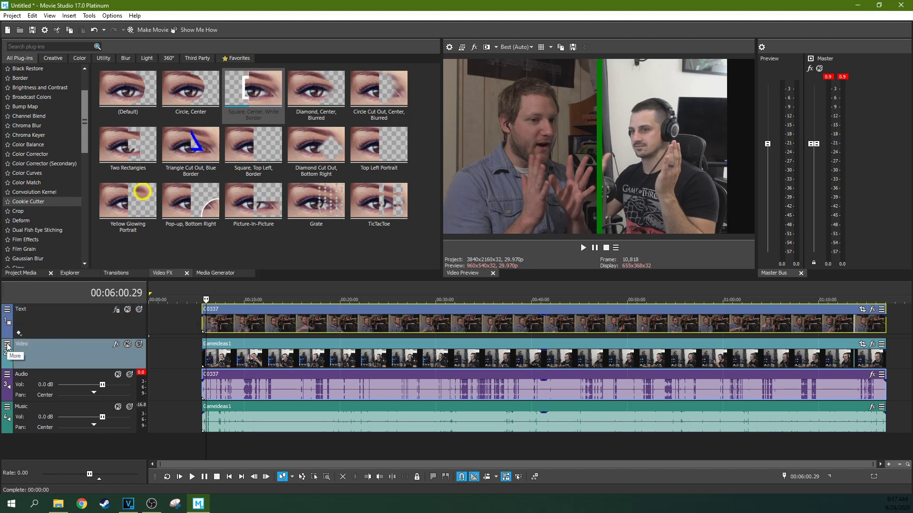
left_click(7, 347)
mouse_move(52, 366)
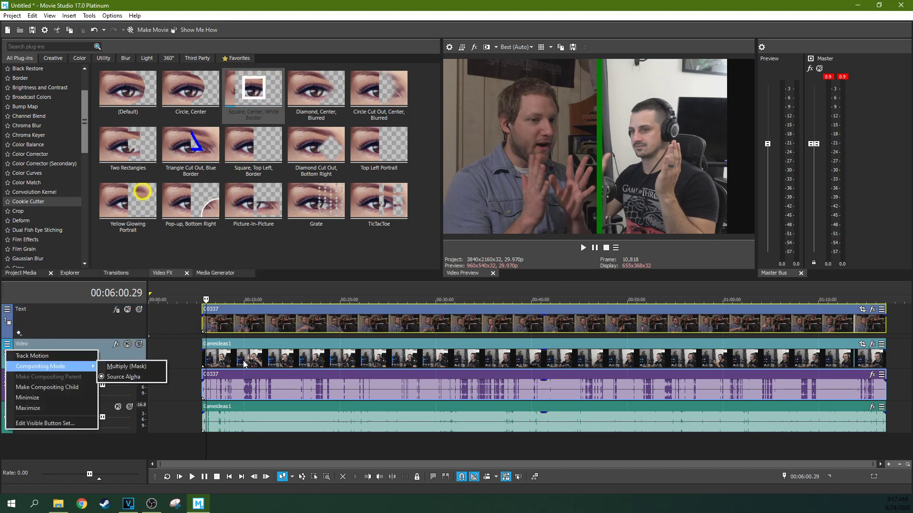
left_click(129, 351)
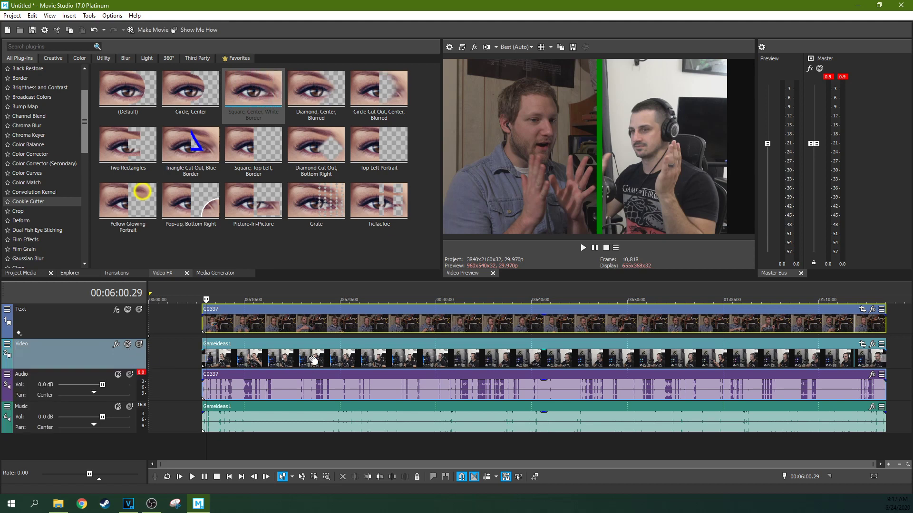
scroll(240, 361, "up", 2)
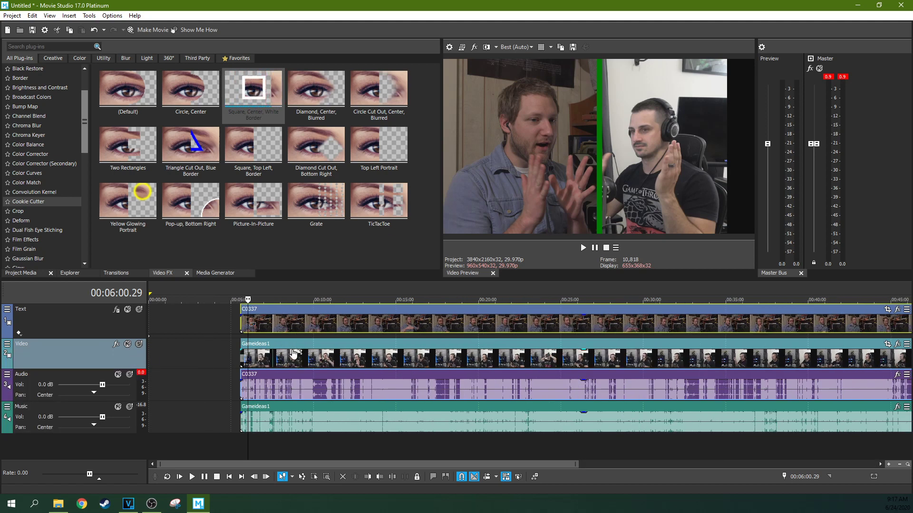
left_click(8, 347)
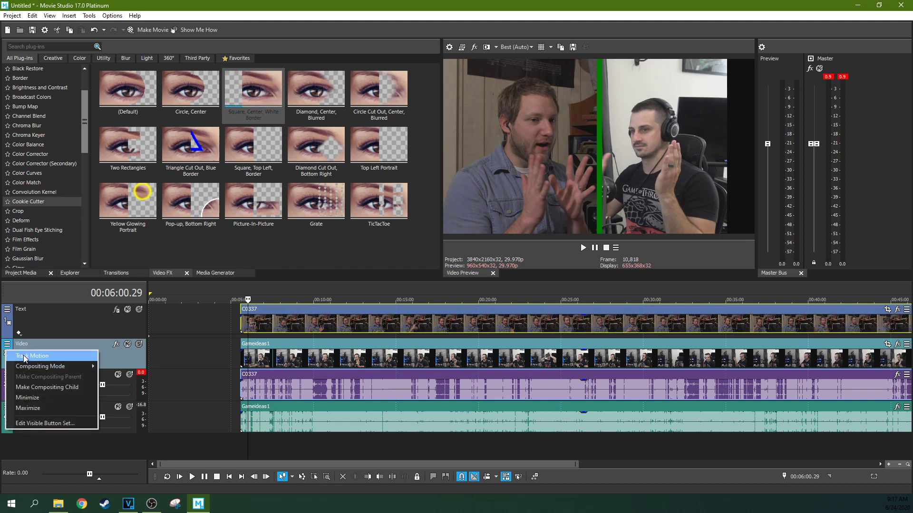
Open Track Motion for the Video track and enlarge its window to show parameters and canvas
left_click(24, 357)
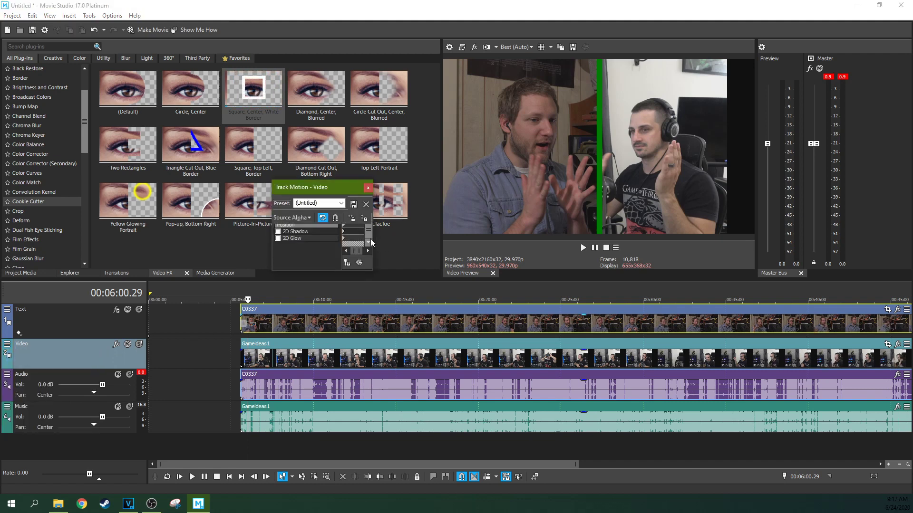
left_click_drag(373, 244, 532, 244)
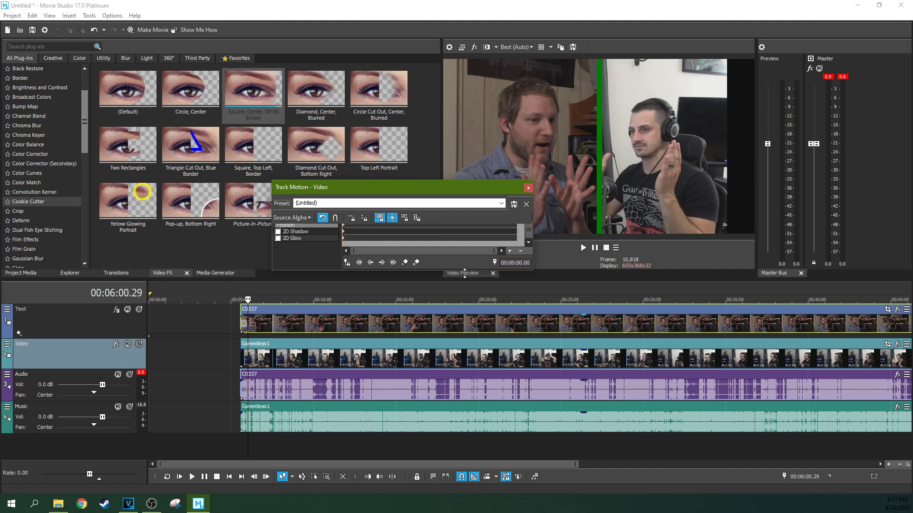
left_click_drag(464, 275, 465, 409)
left_click_drag(468, 189, 352, 141)
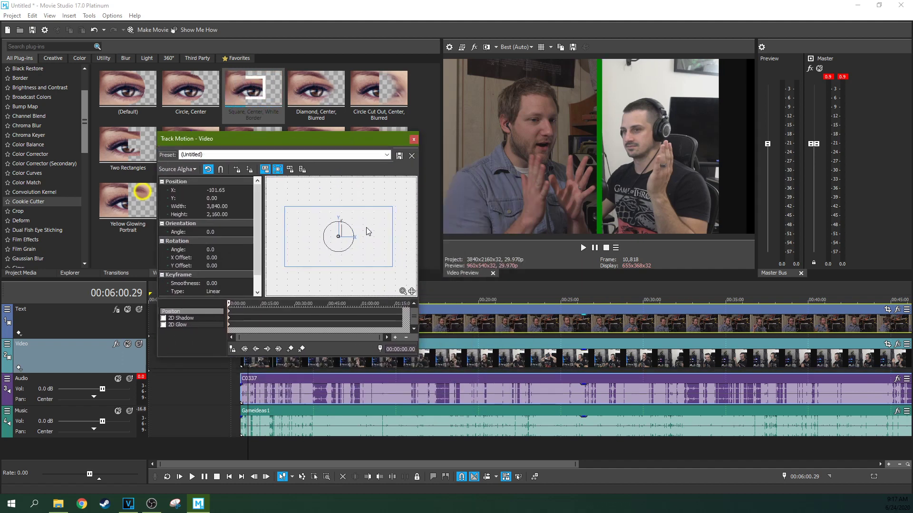
Move and enlarge the Gameideas1 frame to X 423.53, Y 50.82, re-centring the speaker
left_click_drag(367, 227, 379, 227)
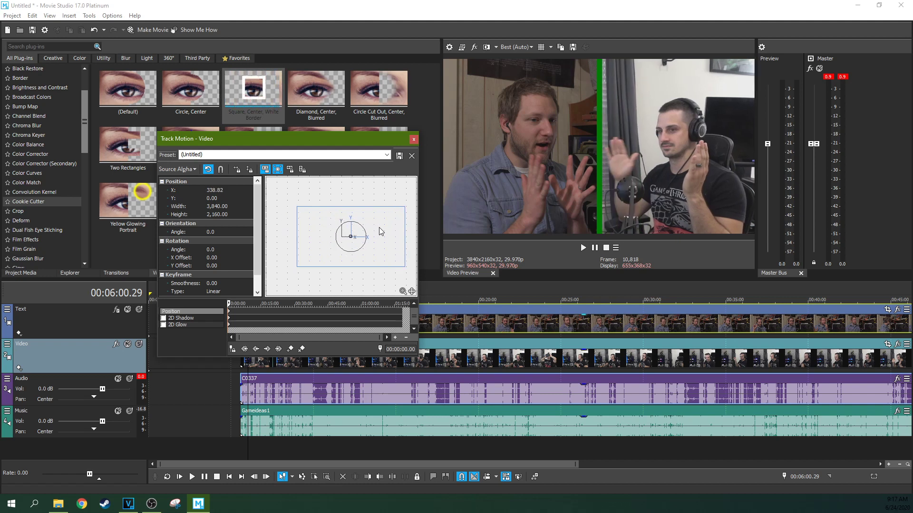
left_click_drag(379, 227, 401, 209)
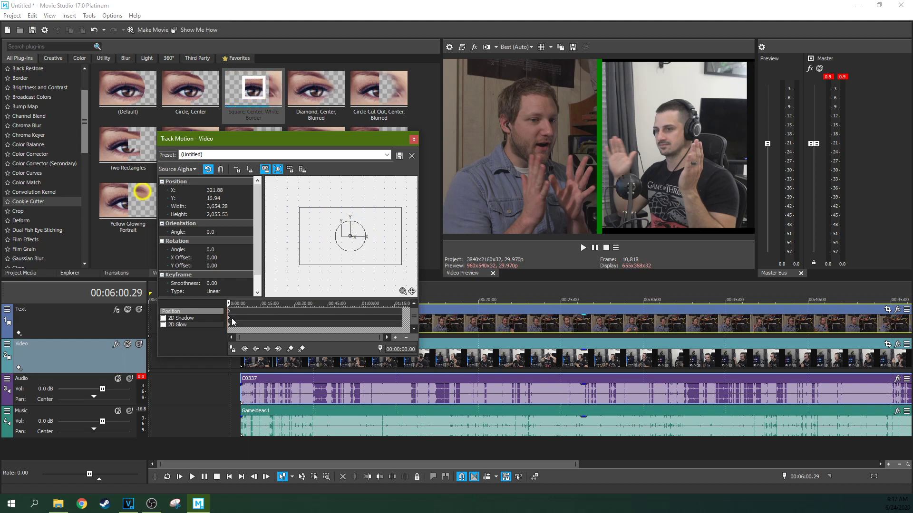
left_click(265, 312)
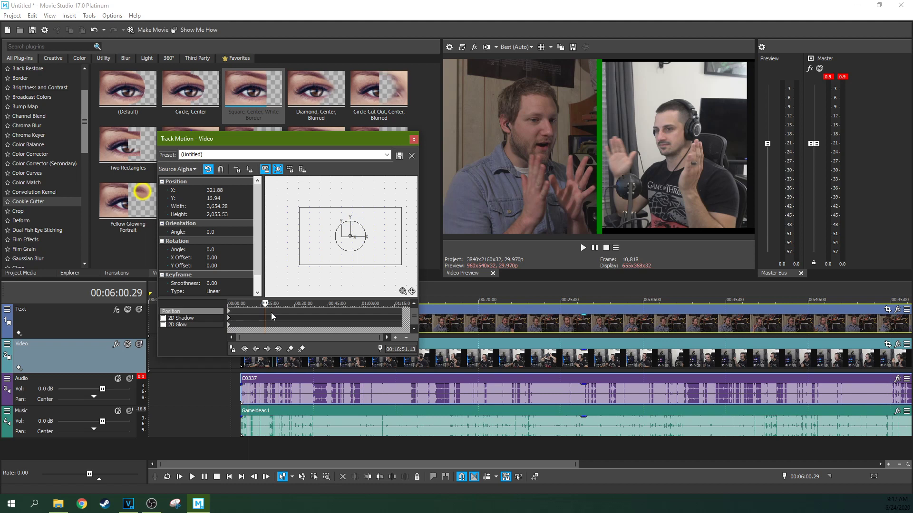
left_click(230, 316)
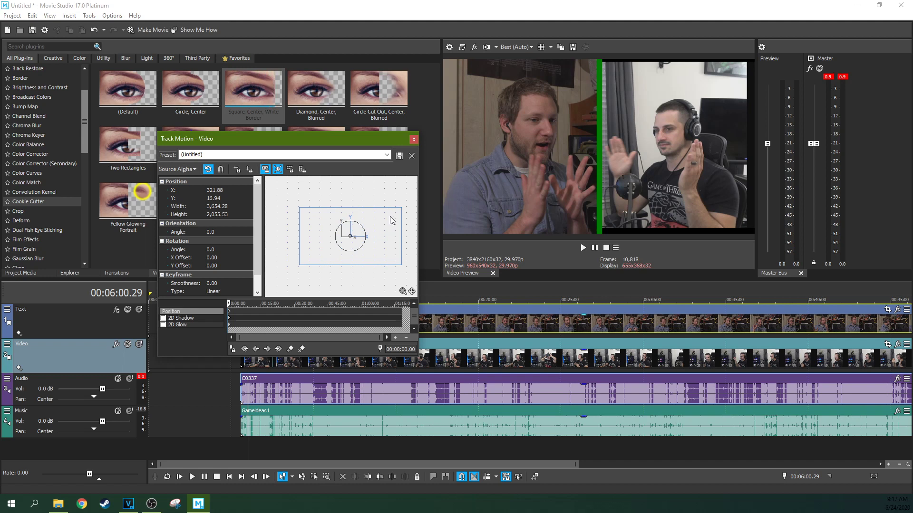
left_click_drag(401, 208, 407, 210)
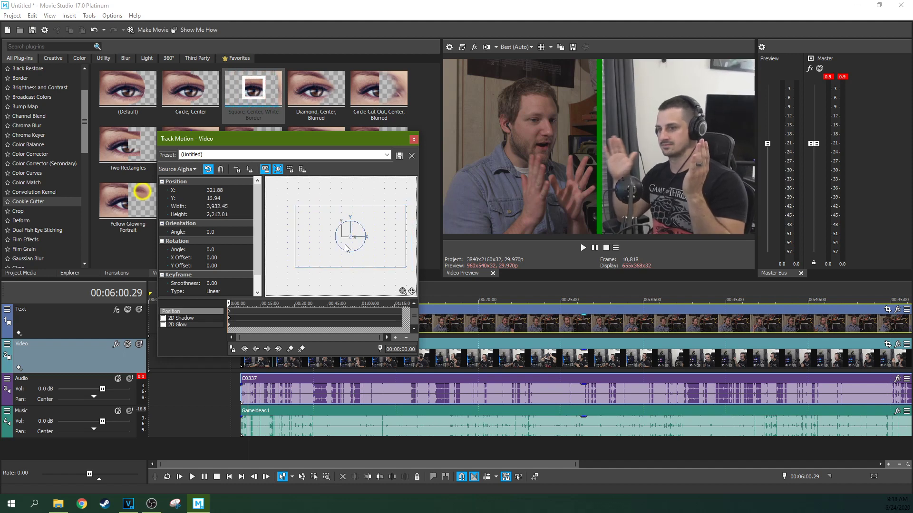
left_click_drag(373, 242, 381, 240)
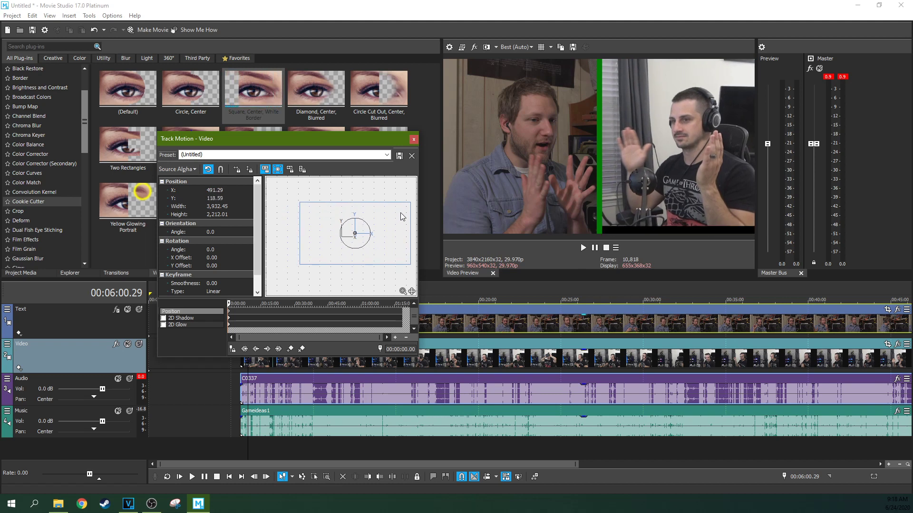
left_click_drag(411, 208, 413, 195)
mouse_move(387, 228)
left_mouse_down()
mouse_move(370, 241)
mouse_move(381, 235)
left_mouse_up()
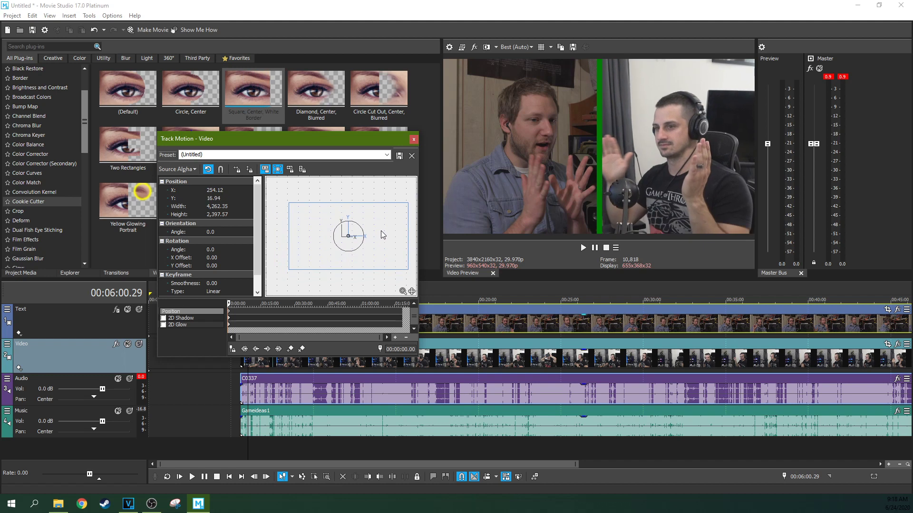
mouse_move(405, 204)
left_mouse_down()
mouse_move(415, 198)
mouse_move(400, 220)
left_mouse_up()
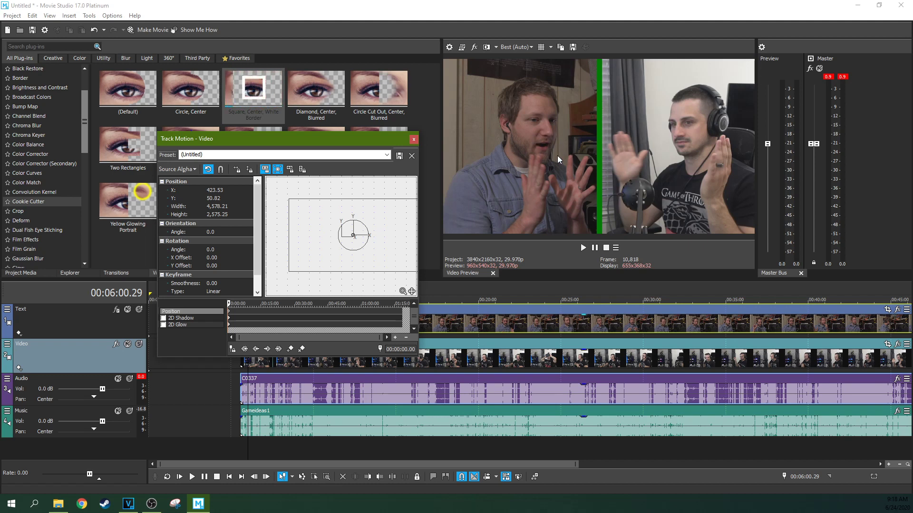
left_click(414, 139)
Jump to about 28:24, zoom the timeline in, and select the Gameideas1 video event
left_click(618, 386)
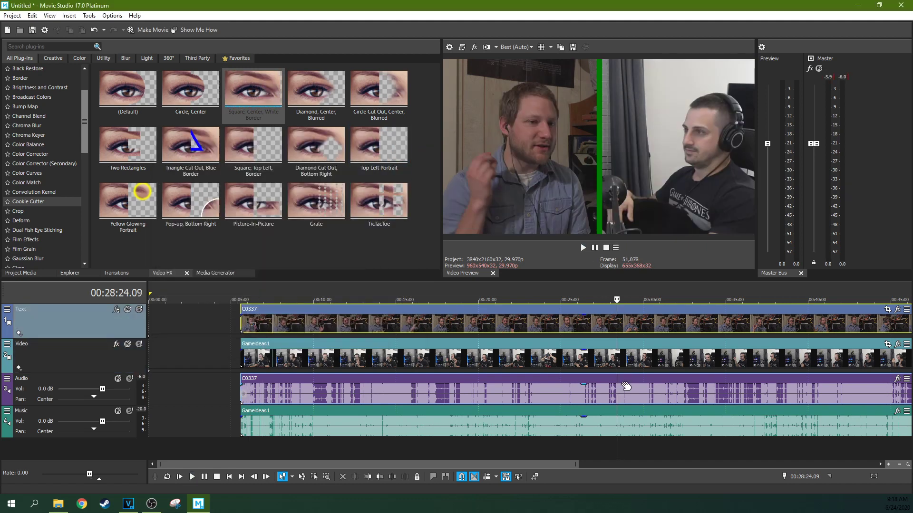
scroll(626, 386, "up", 3)
scroll(625, 338, "up", 3)
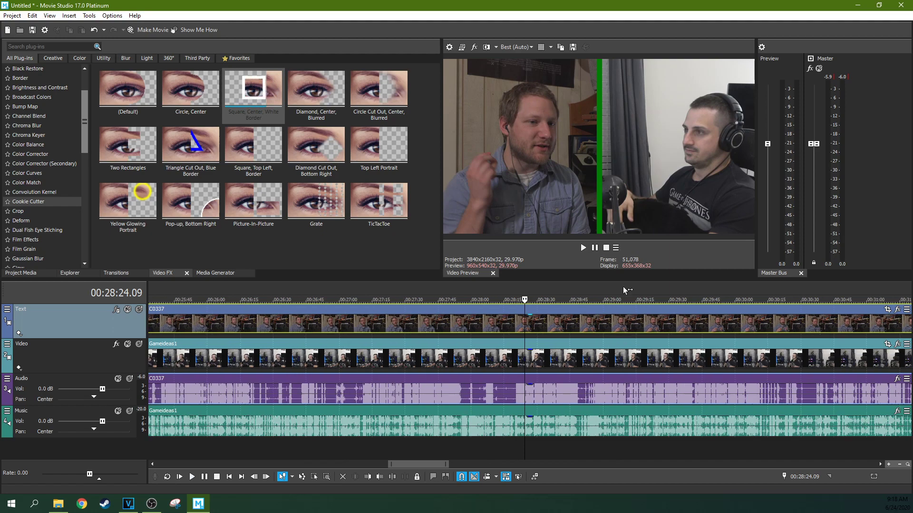
scroll(637, 328, "up", 3)
scroll(565, 362, "up", 6)
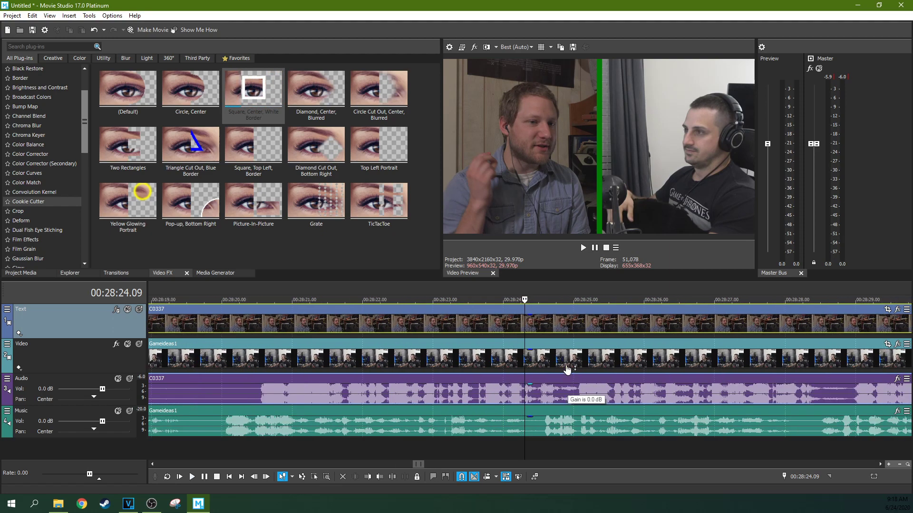
left_click(560, 365)
Preview the conversation at 28:16 and 26:25, then select the C0337 audio event at 27:00
scroll(541, 366, "down", 1)
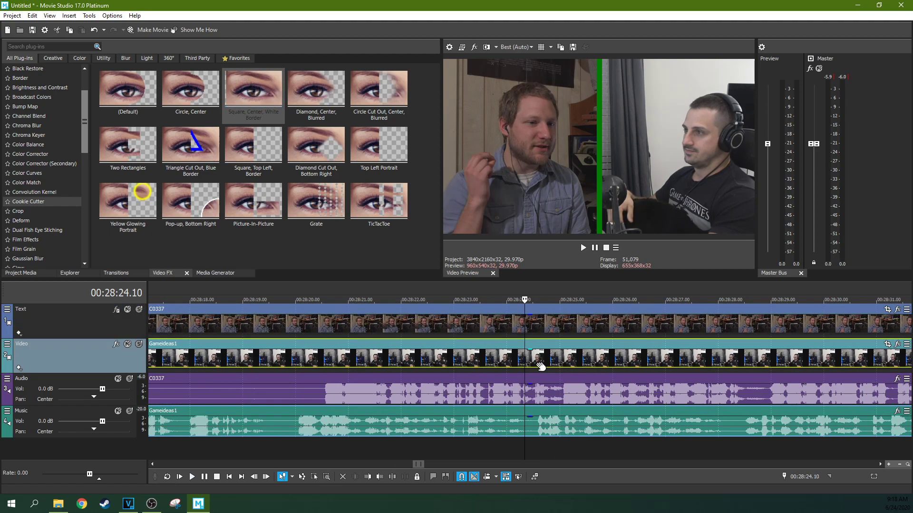
scroll(541, 366, "down", 2)
scroll(502, 356, "down", 3)
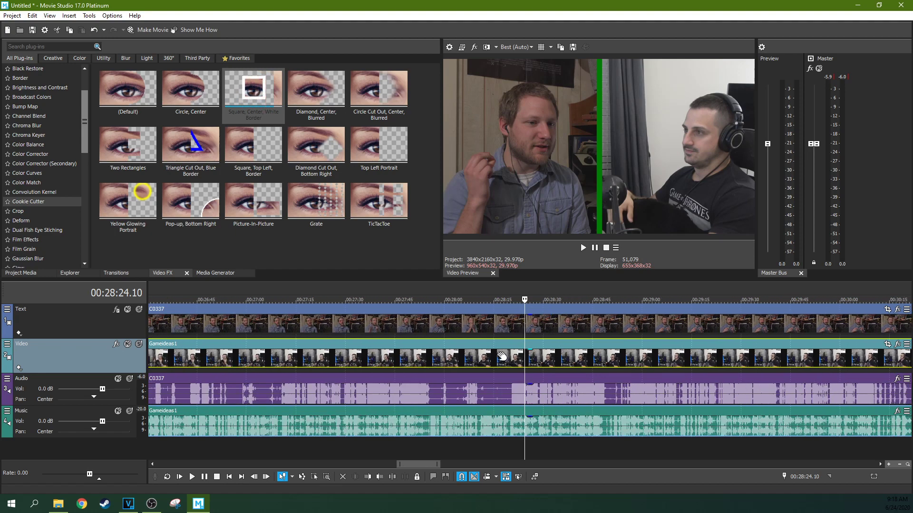
left_click(502, 357)
scroll(362, 364, "down", 2)
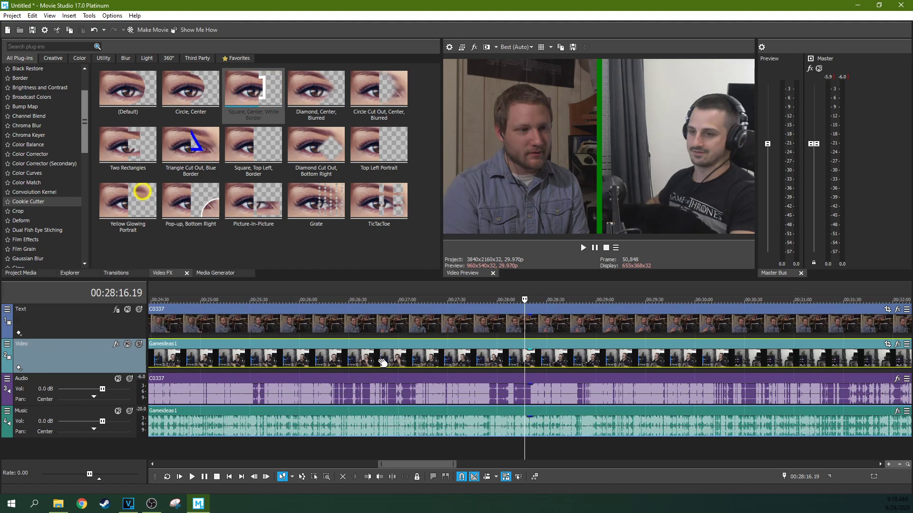
left_click(343, 365)
scroll(343, 366, "up", 3)
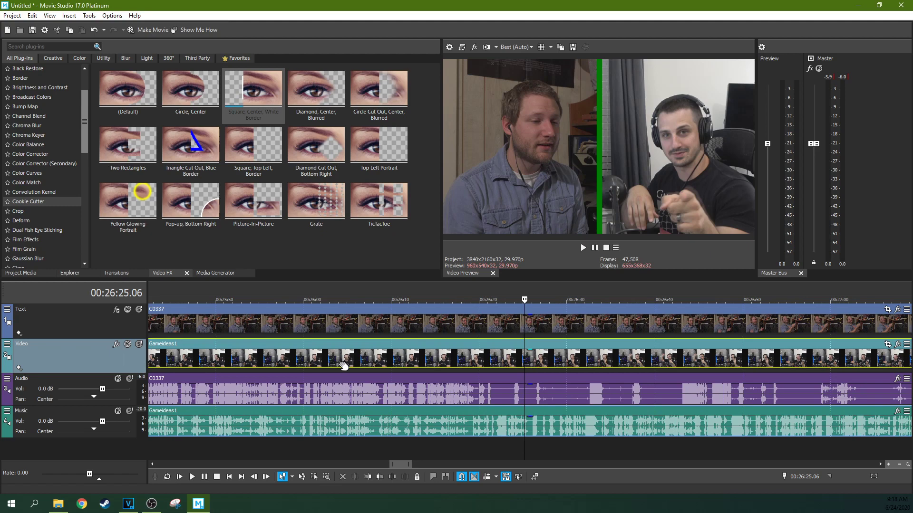
left_click(472, 404)
scroll(472, 403, "down", 4)
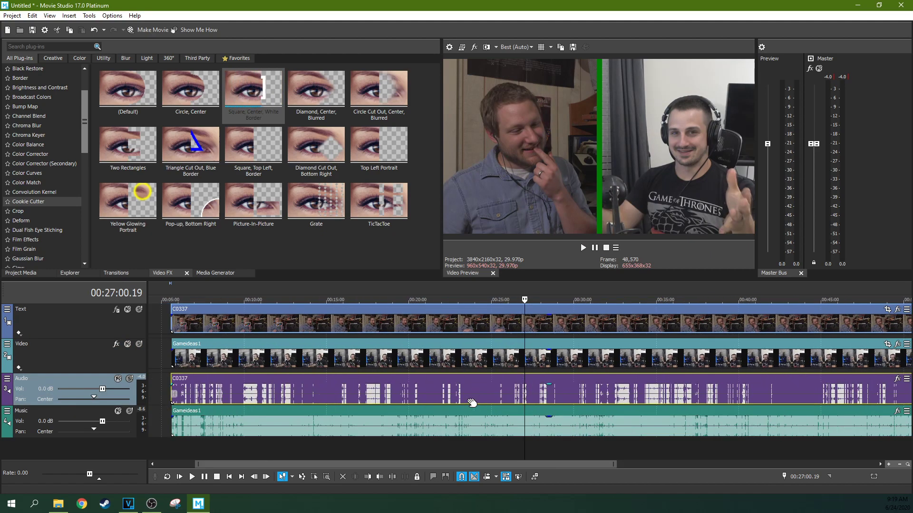
Add the music event to the selection so all four events are selected
left_click(332, 427, "ctrl")
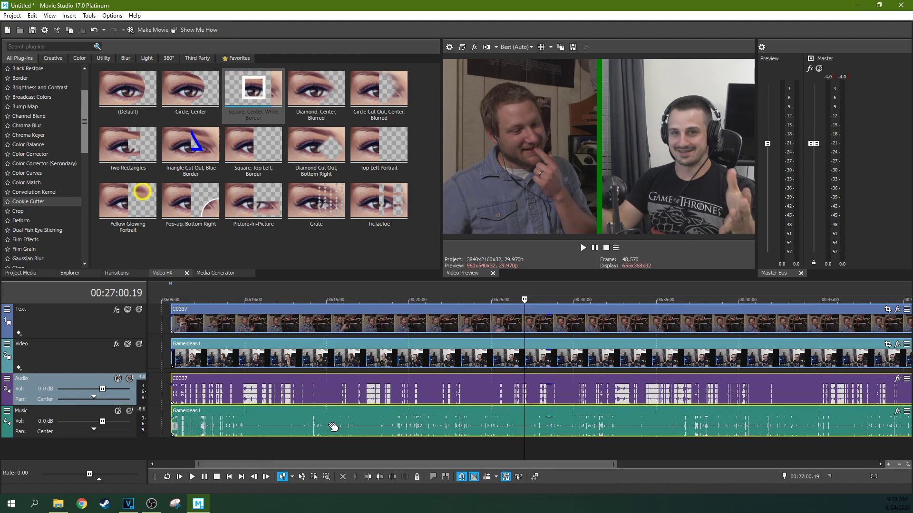
double_click(335, 385)
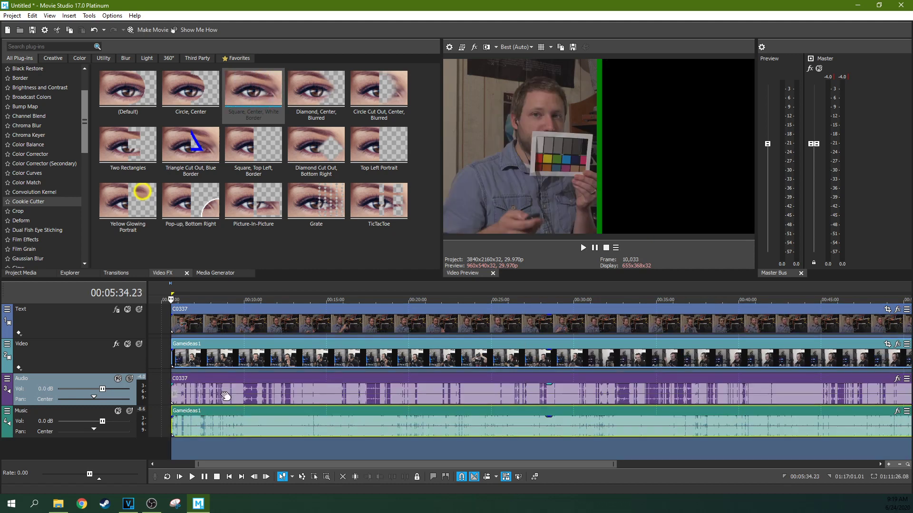
left_click(159, 400)
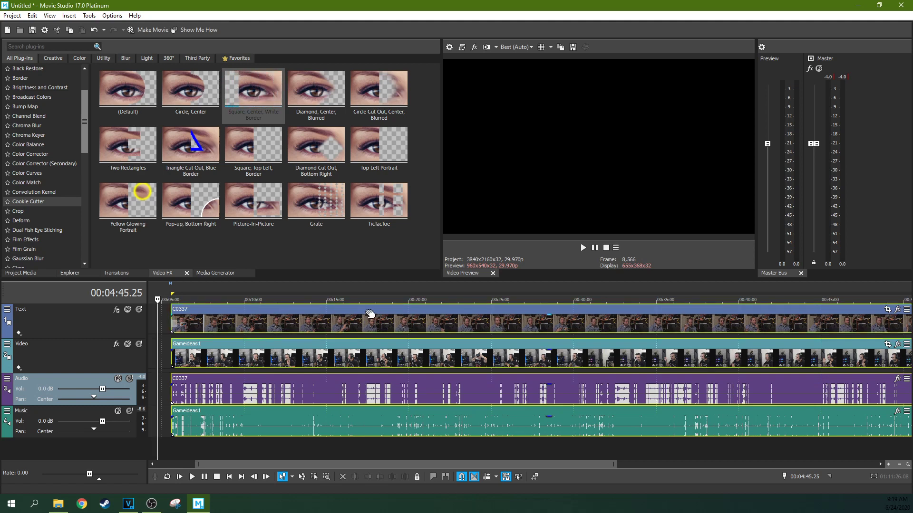
Drag the four events later on the timeline and place the cursor at 00:23:07
left_click_drag(366, 317, 243, 352)
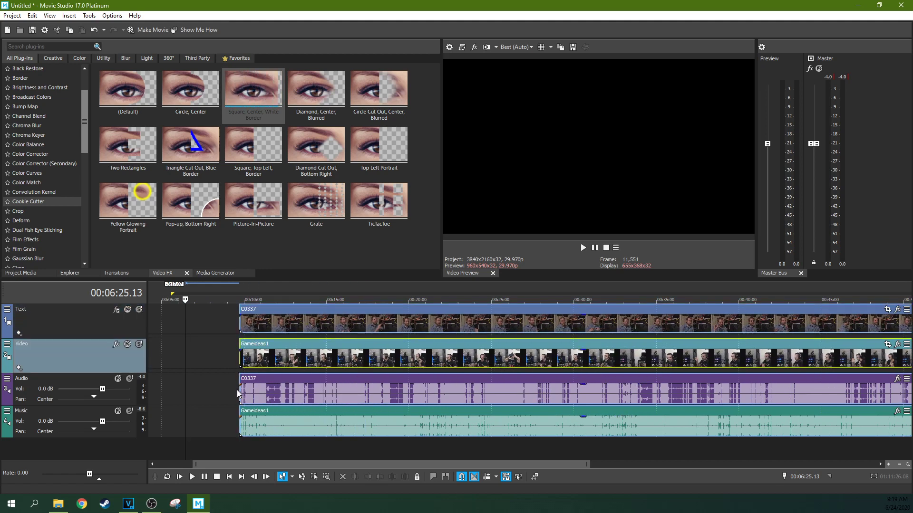
left_click_drag(240, 395, 210, 357)
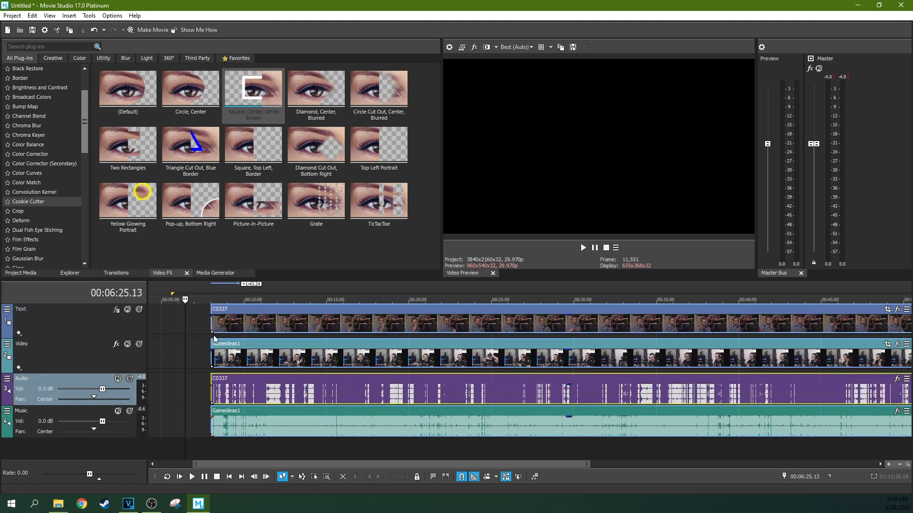
left_click_drag(213, 324, 371, 326)
left_click(460, 320)
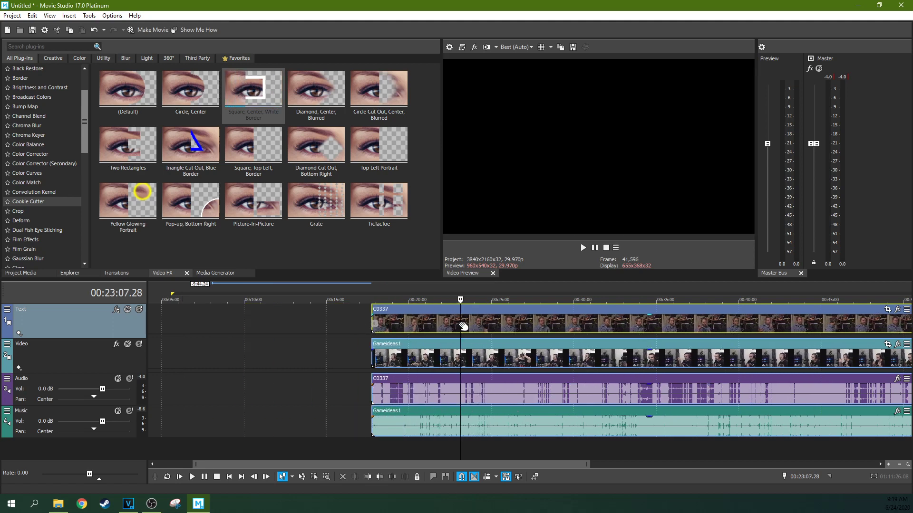
Split the events at 00:23:07 and 00:33:27, leaving a gap after the first section
key("s")
left_click_drag(475, 320, 506, 324)
left_click(631, 324)
key("s")
left_click_drag(633, 323, 579, 324)
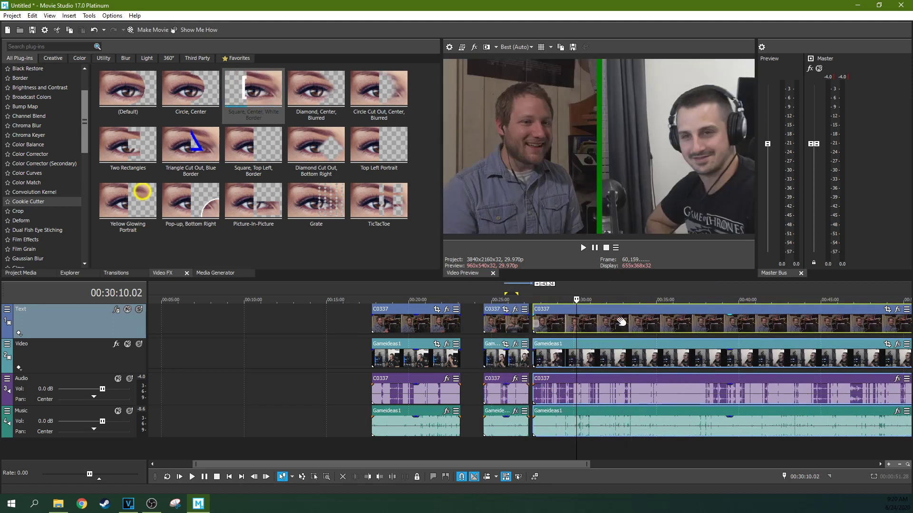
left_click(400, 325)
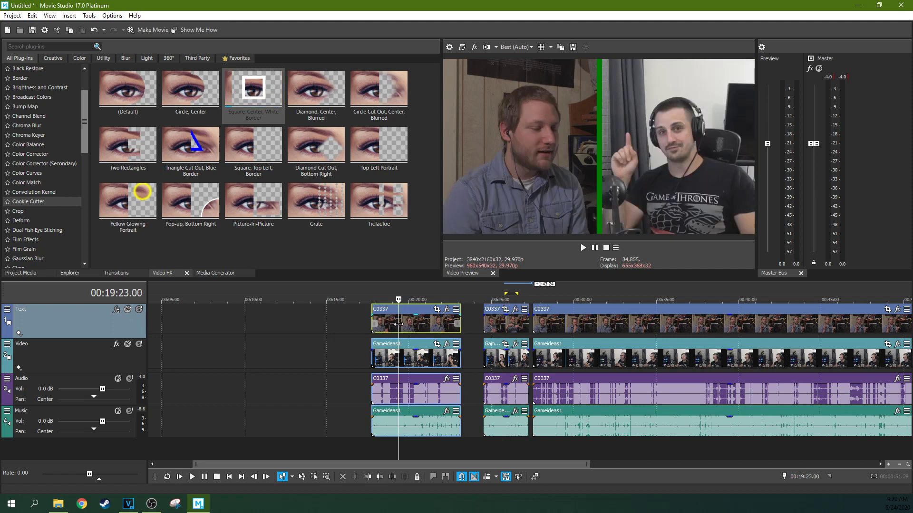